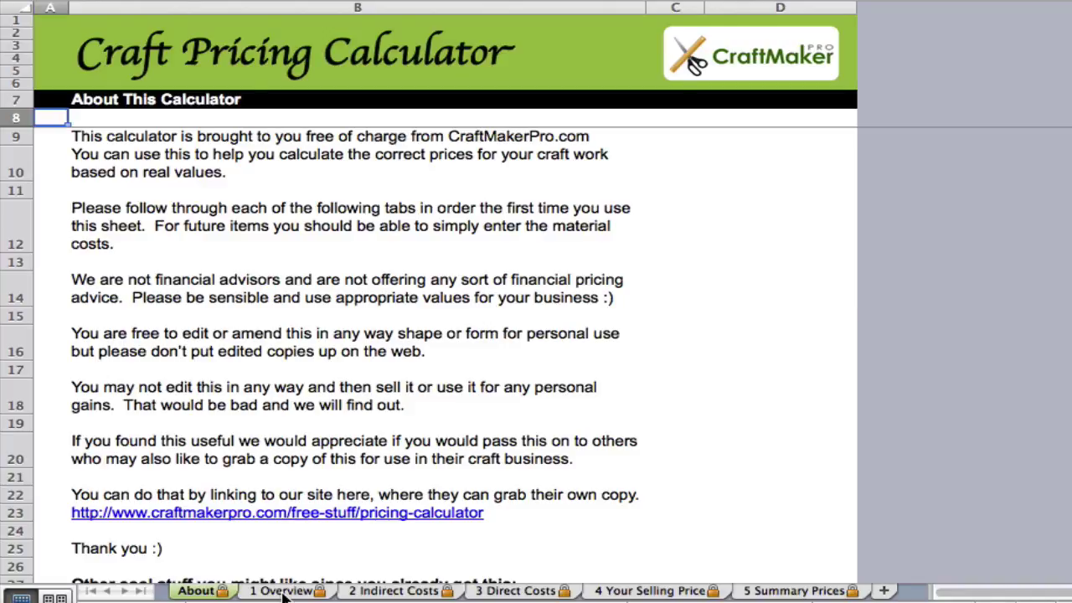
- Open the Overview sheet and review each hourly rate row, from desired gross income to the minimum required hourly rate
click(282, 591)
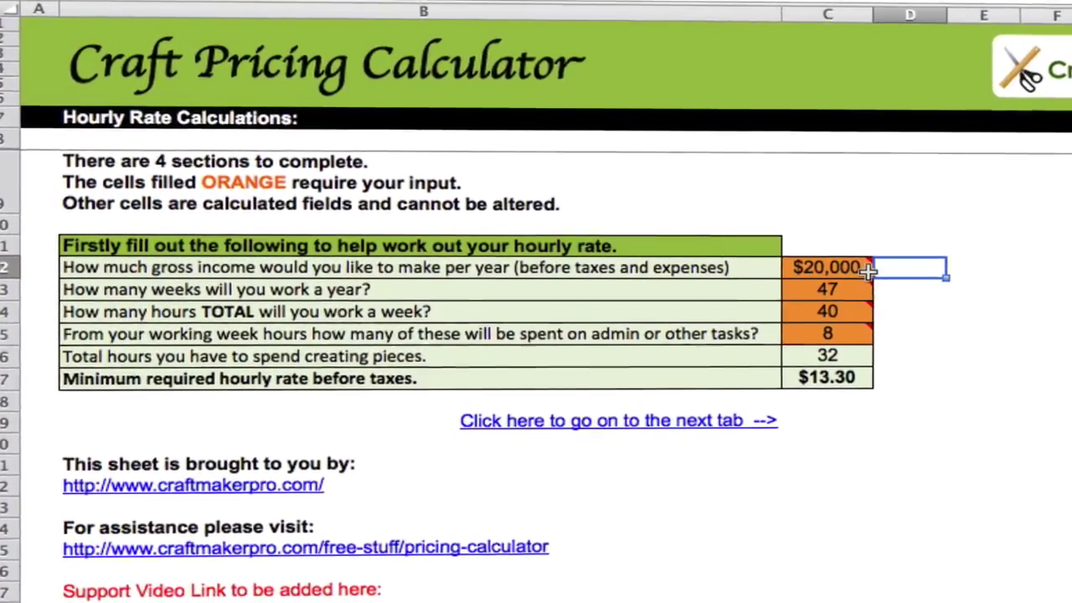
mouse_move(795, 241)
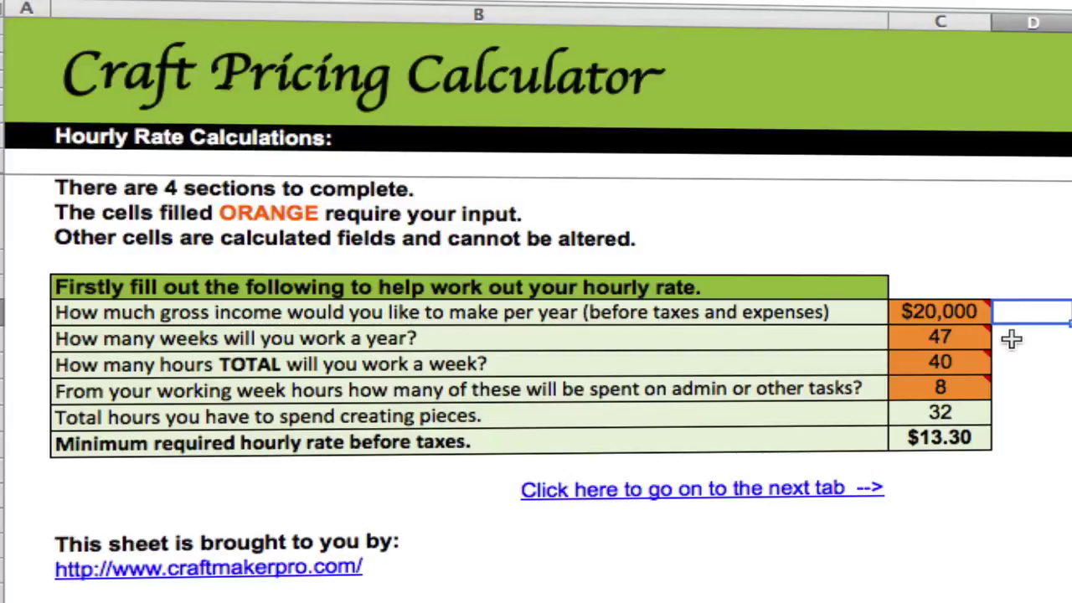
click(1011, 338)
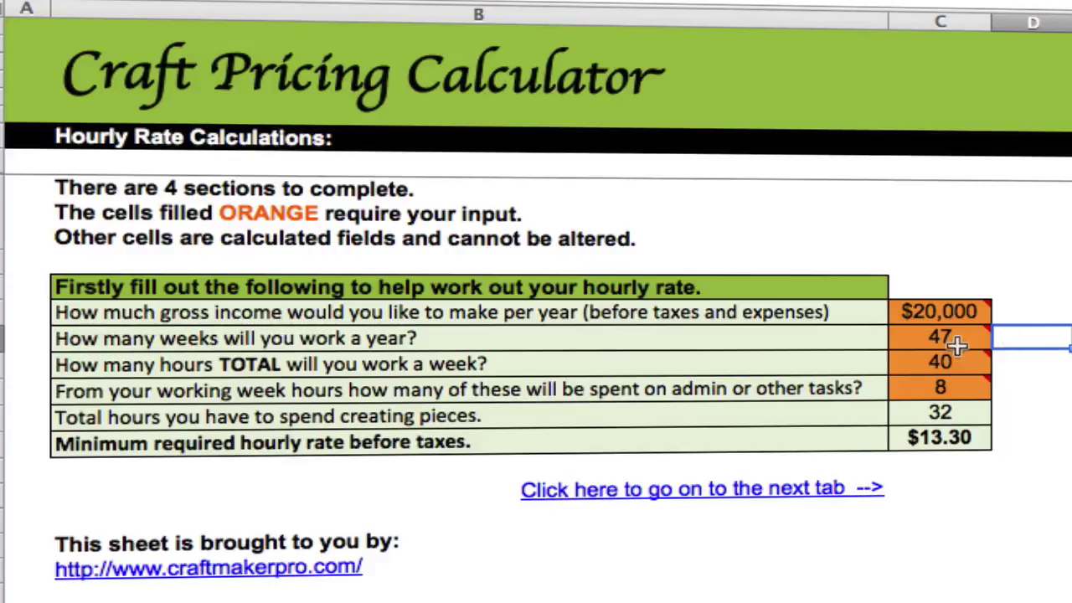
click(1018, 362)
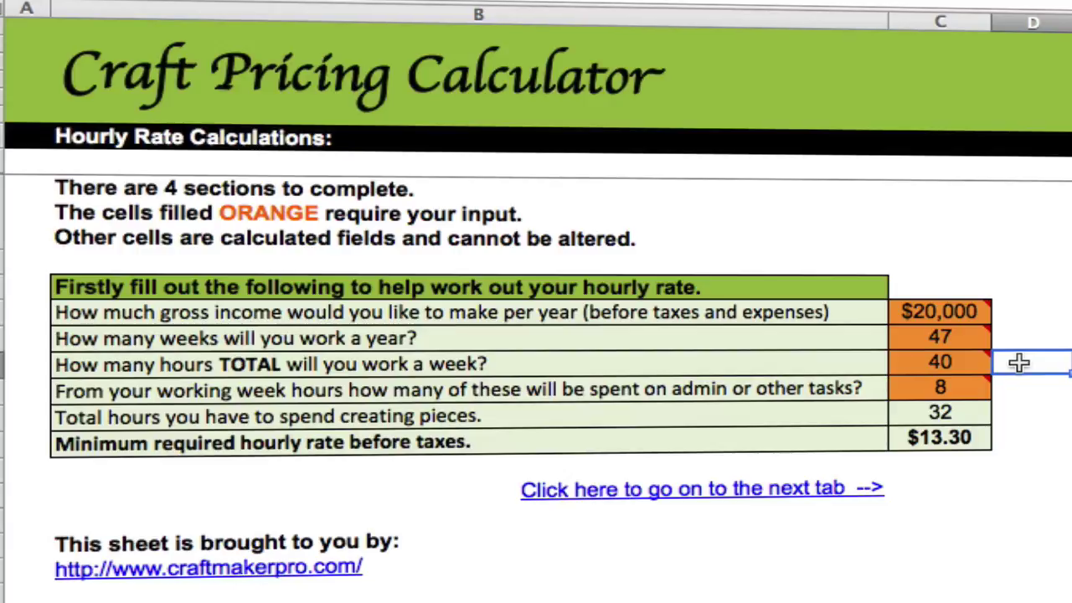
click(1016, 388)
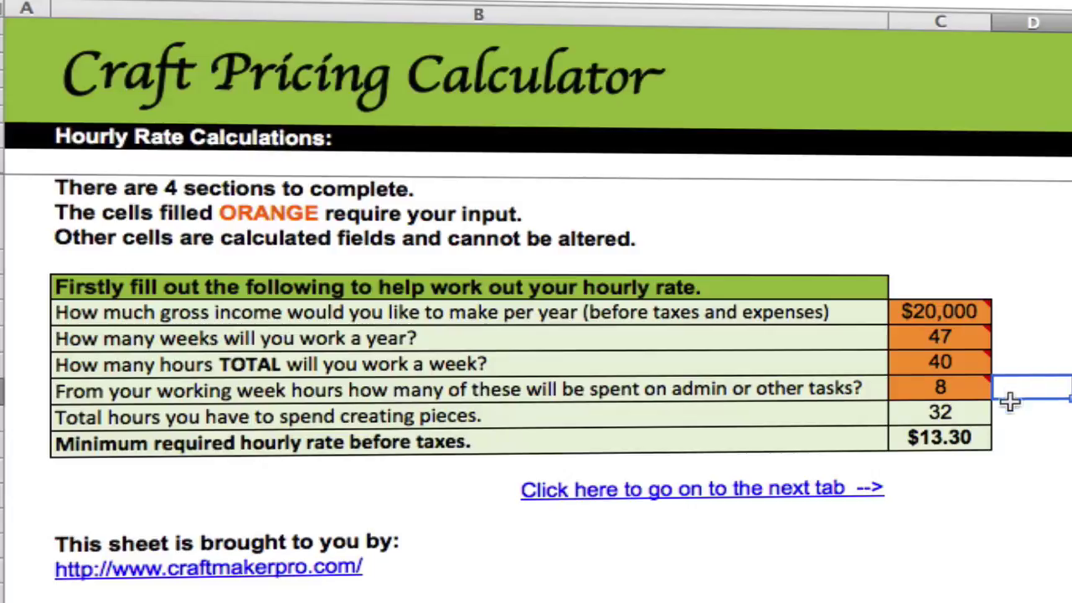
click(1006, 413)
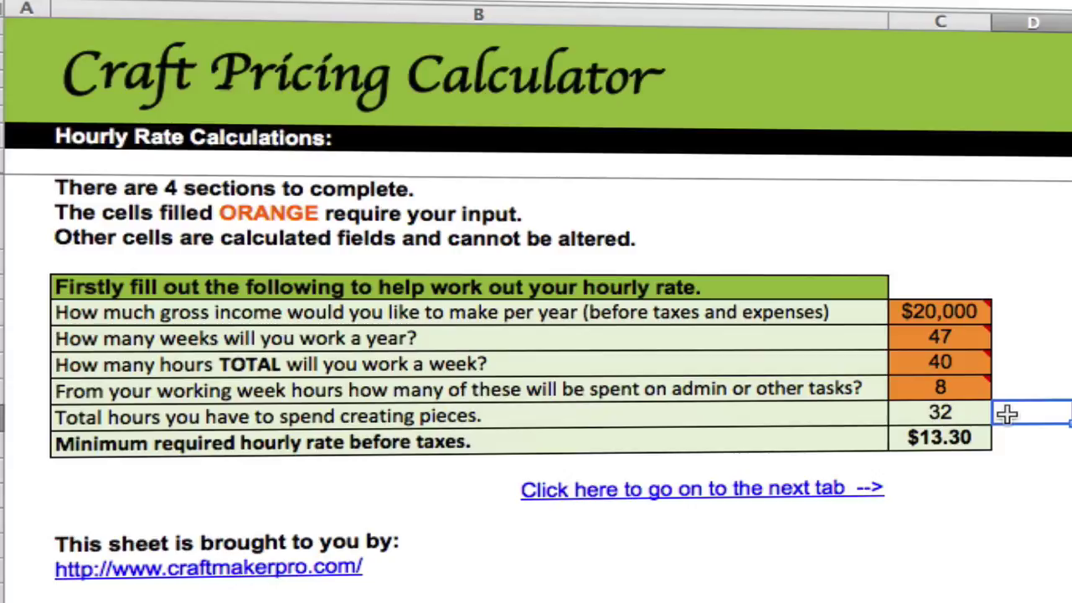
click(1016, 435)
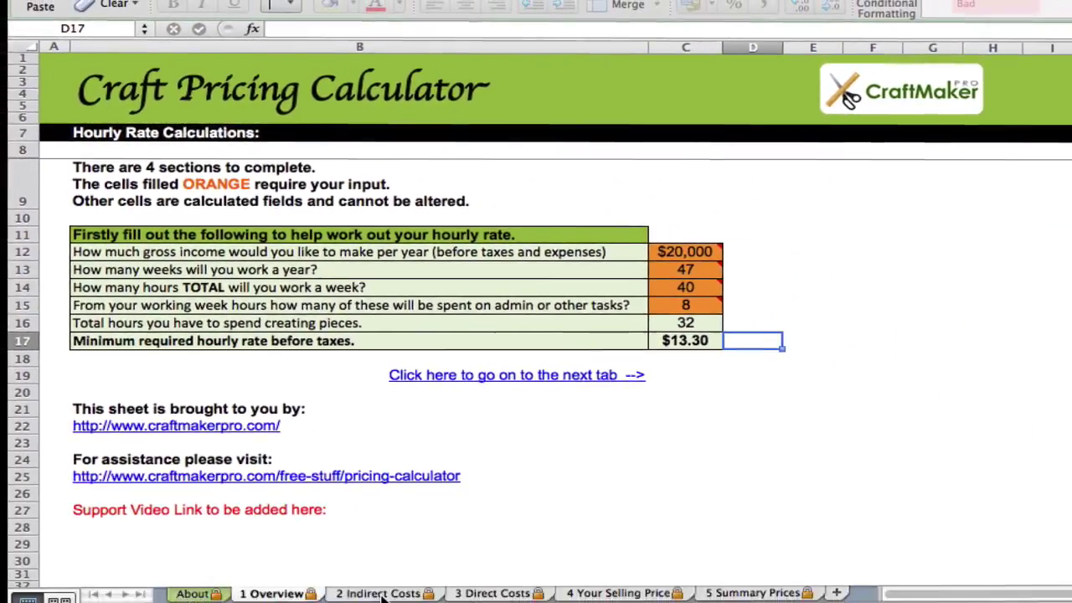
- Open the Indirect Costs sheet and review its Overheads, Marketing and Plant cost tables
click(378, 594)
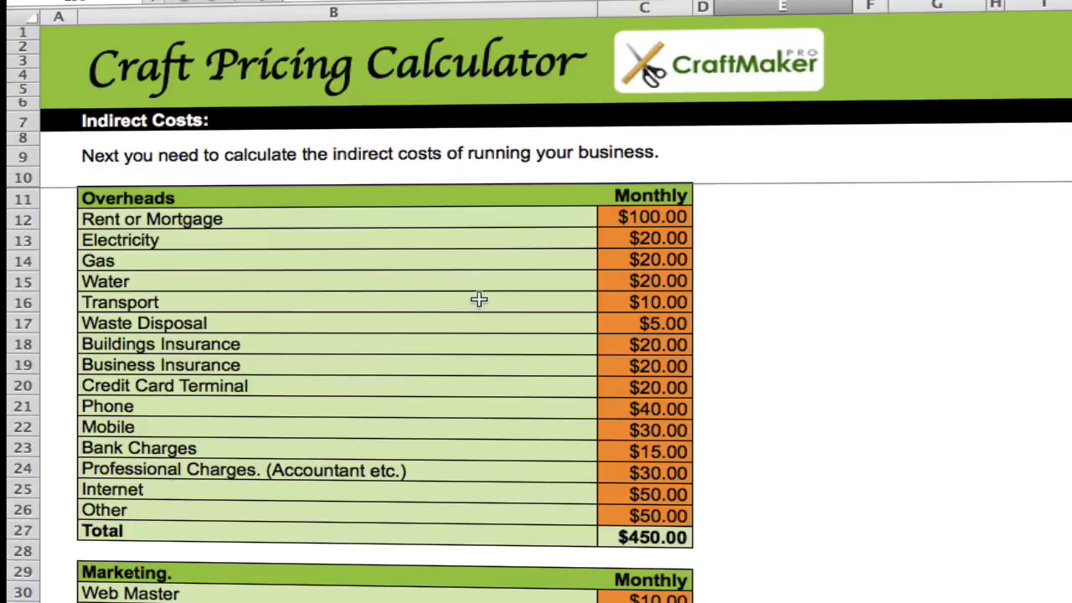
scroll(743, 307, down, 5)
scroll(744, 307, down, 6)
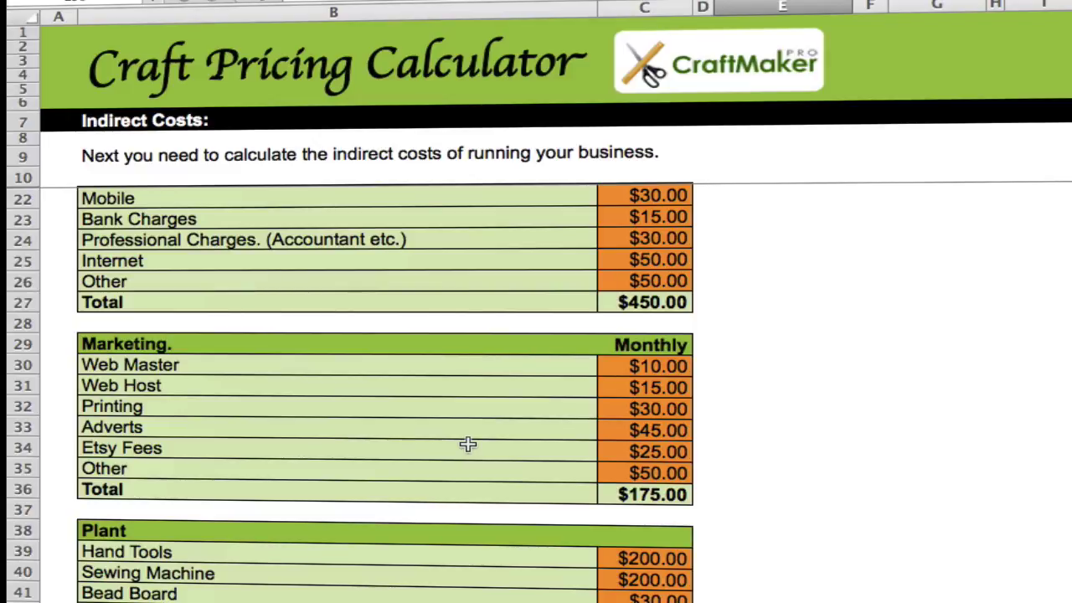
scroll(467, 443, down, 5)
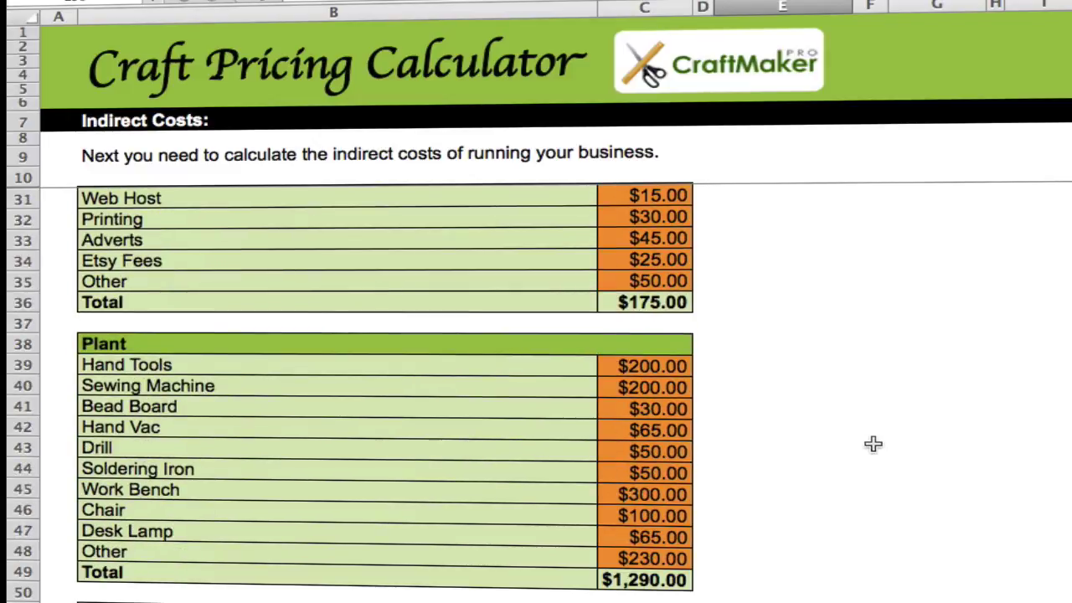
scroll(873, 444, down, 3)
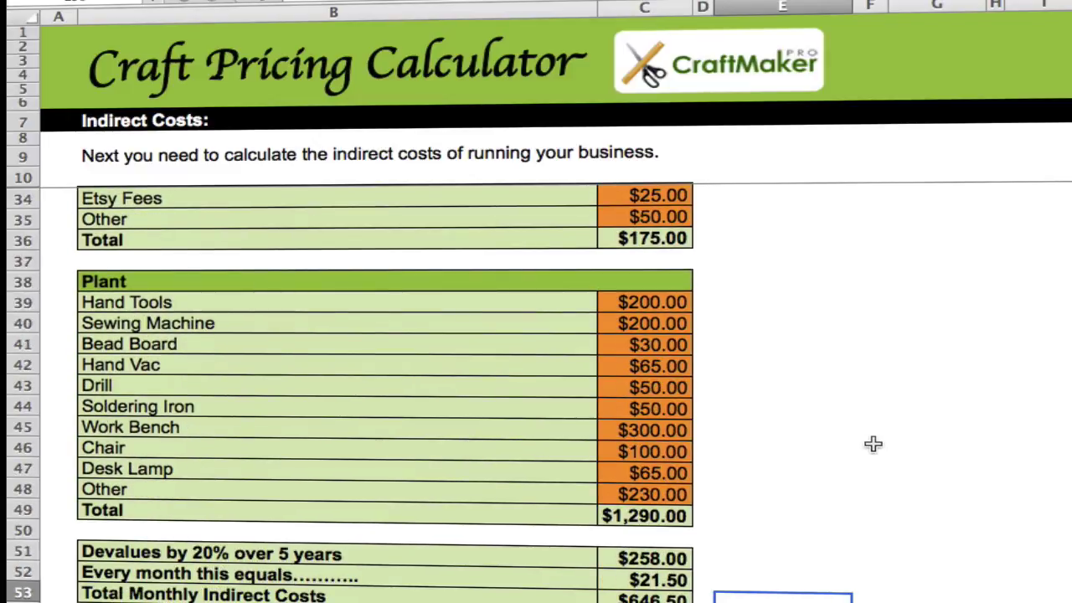
scroll(873, 444, down, 2)
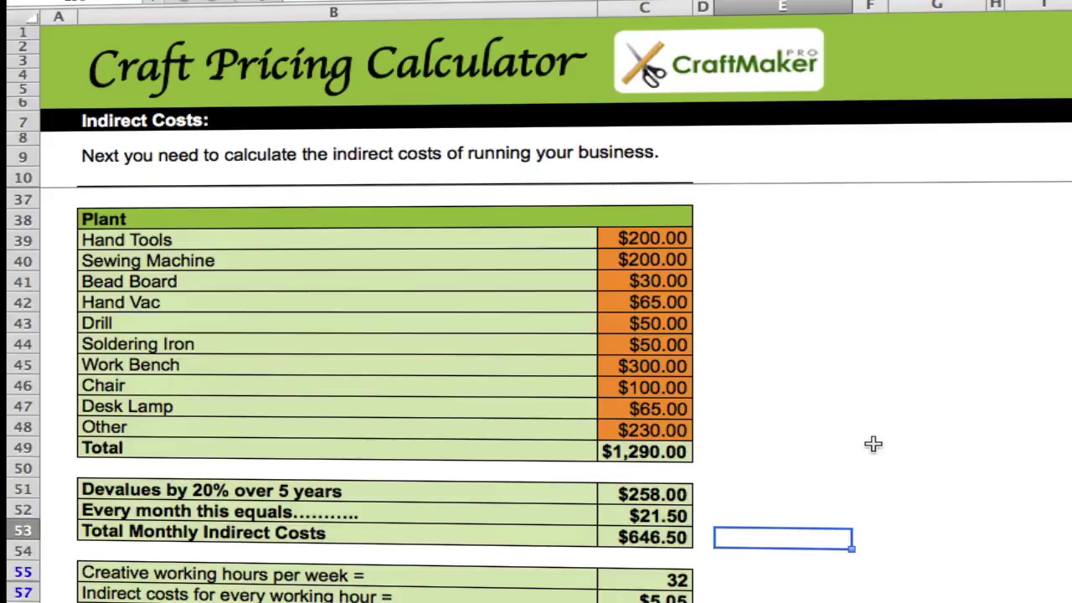
- Examine the plant devaluation, total monthly indirect costs, weekly creative hours and indirect costs per working hour on the Indirect Costs sheet
click(728, 495)
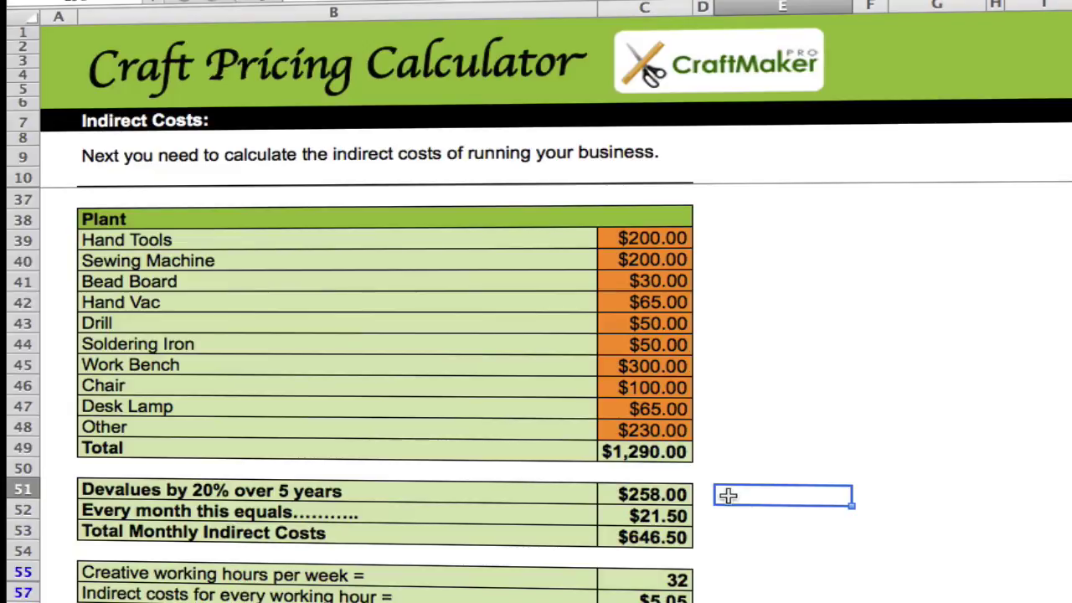
click(718, 539)
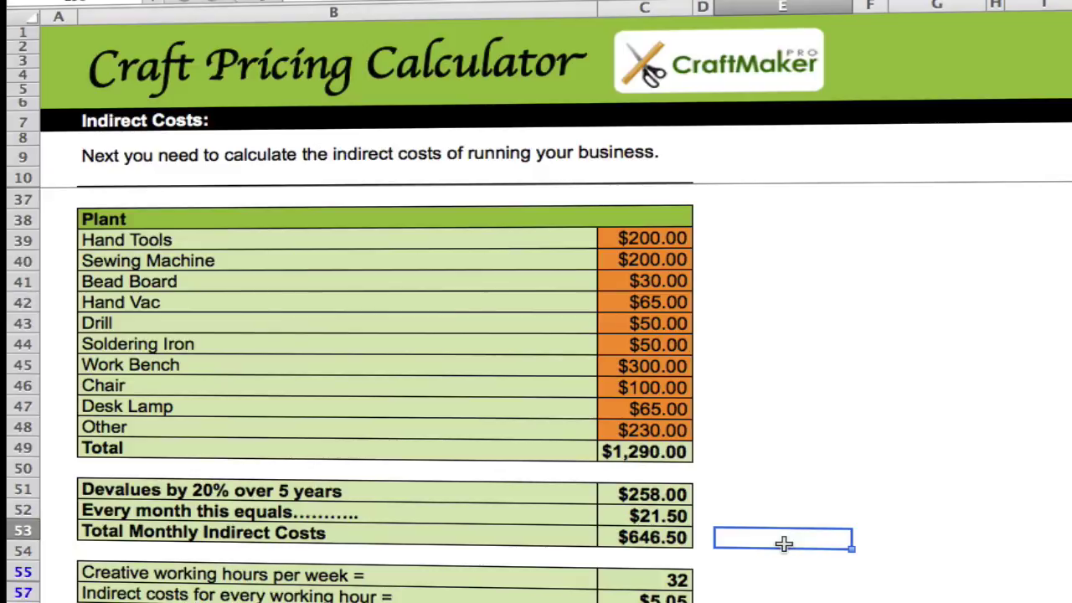
scroll(782, 544, down, 5)
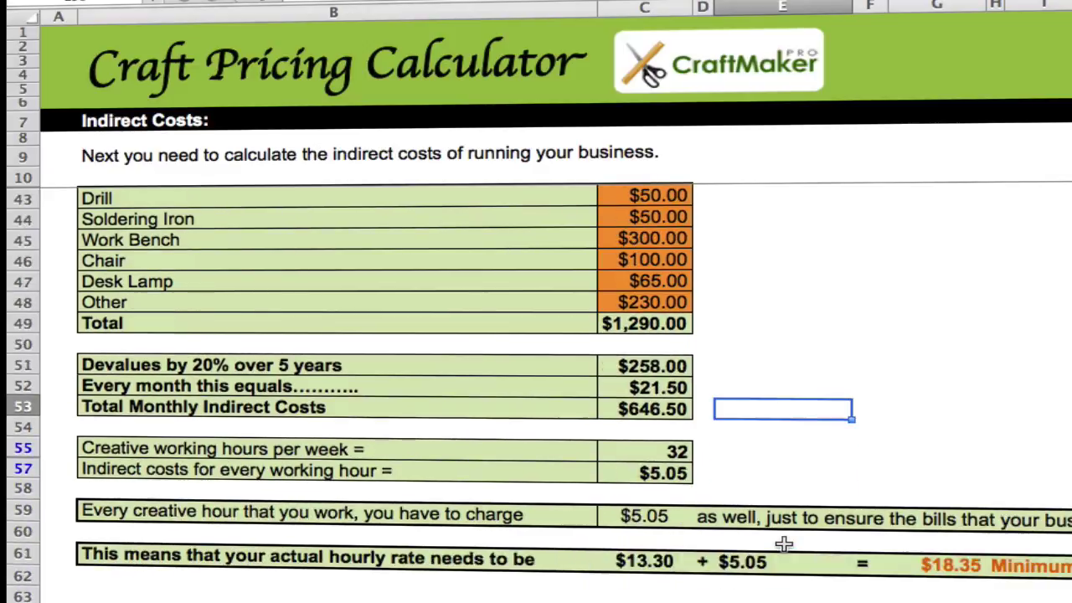
scroll(782, 543, down, 2)
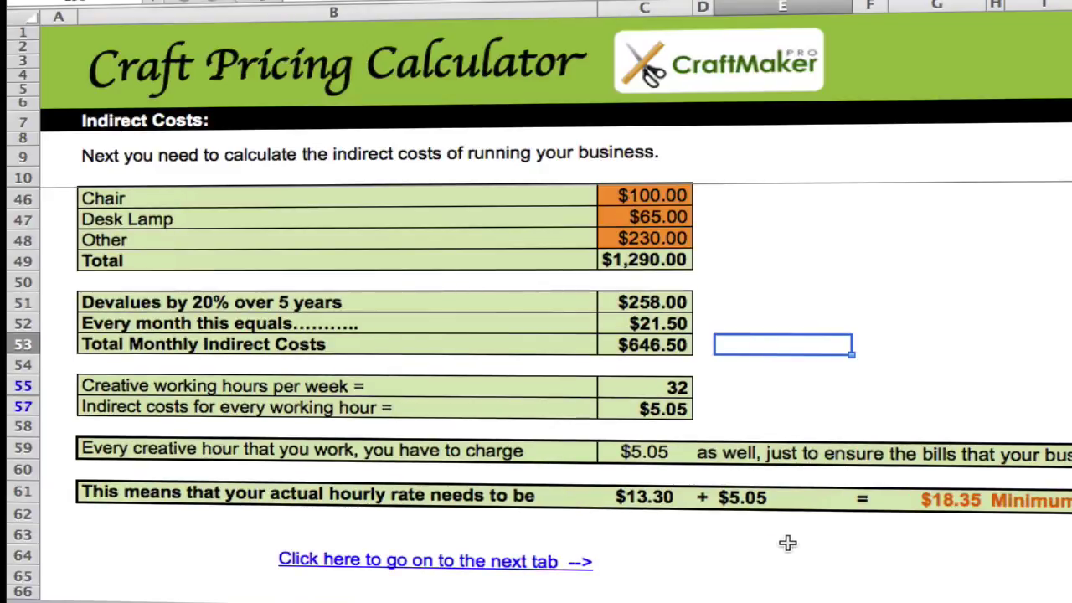
click(732, 389)
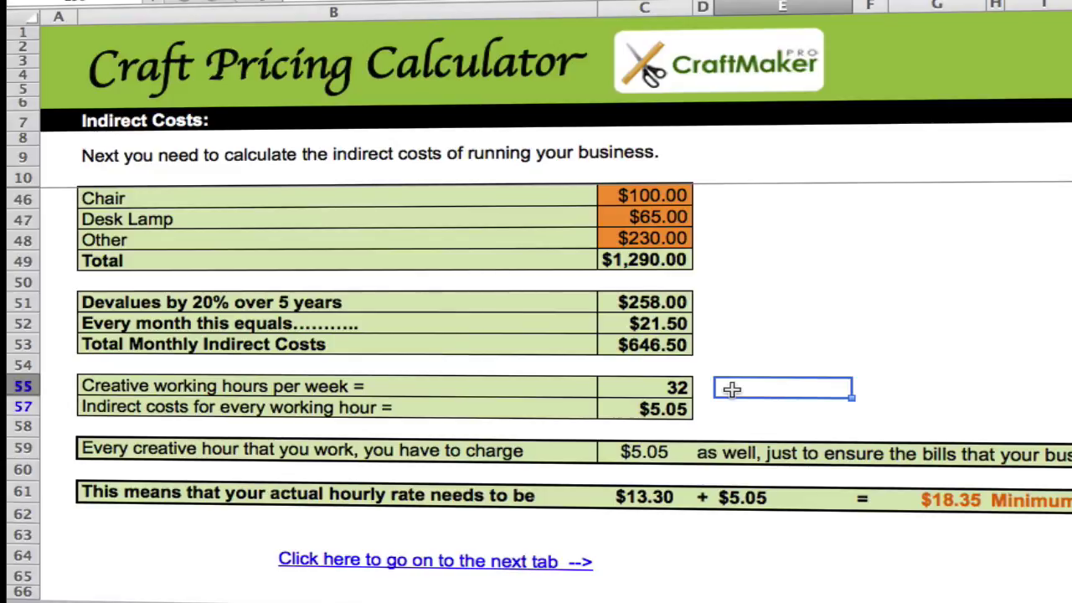
click(724, 410)
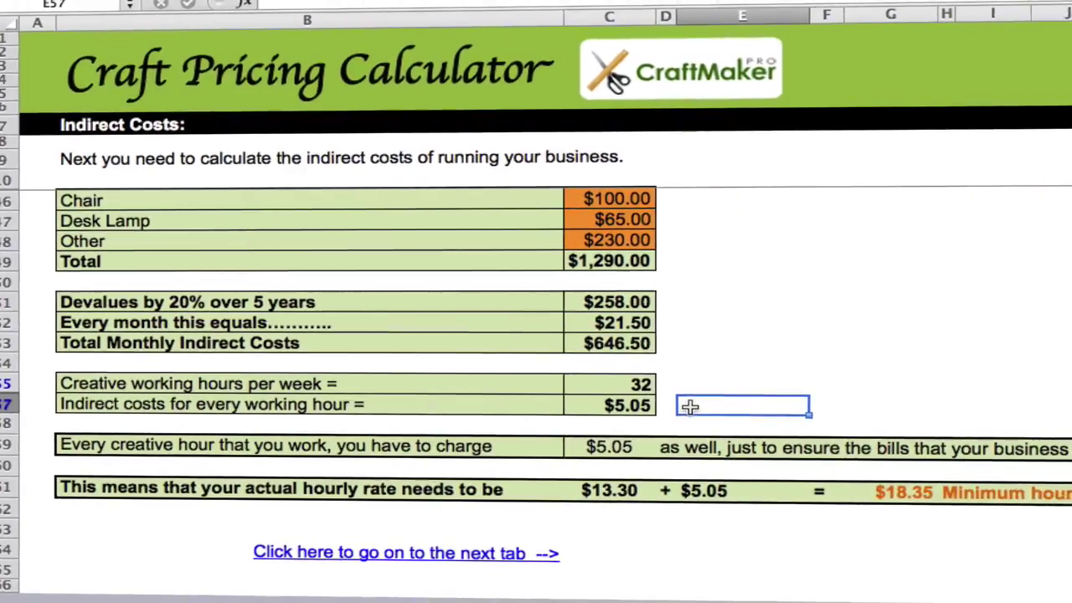
- Check the extra charge per creative hour and the resulting minimum hourly rate at the end of the Indirect Costs sheet
scroll(689, 422, up, 1)
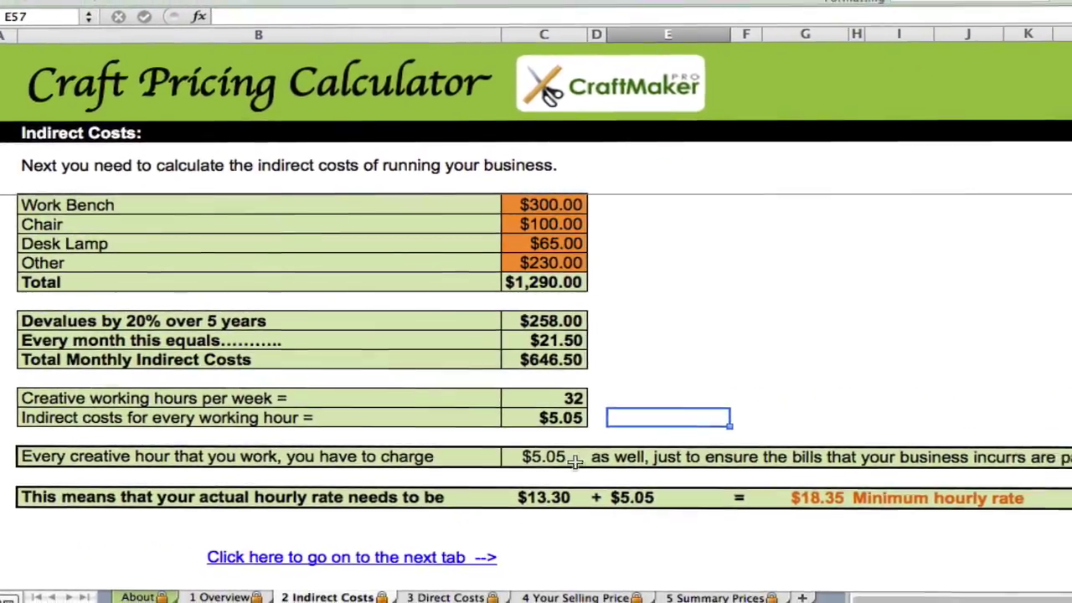
scroll(557, 469, up, 1)
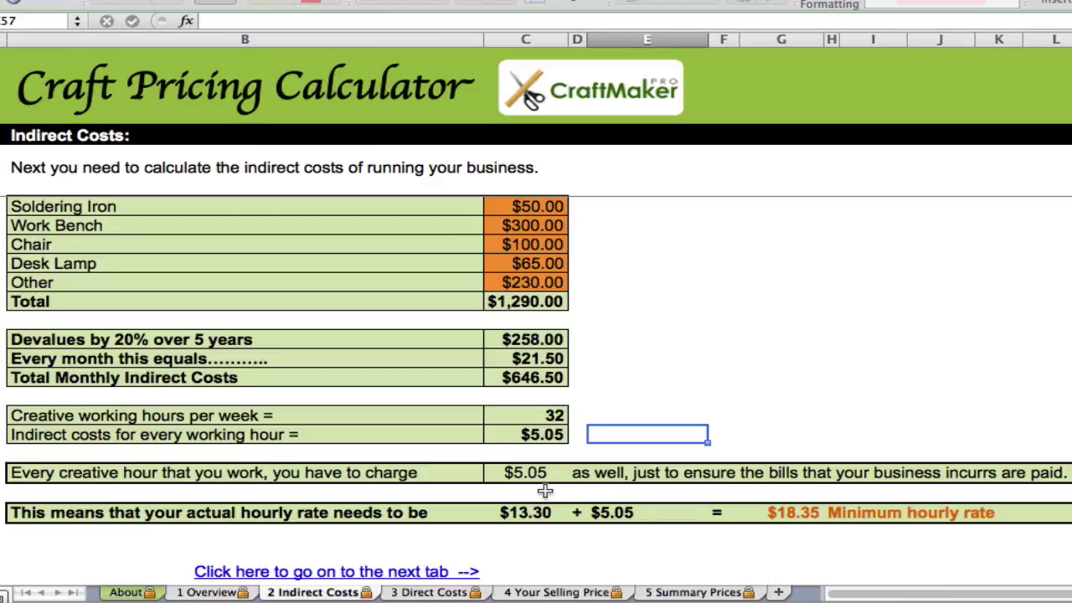
click(544, 536)
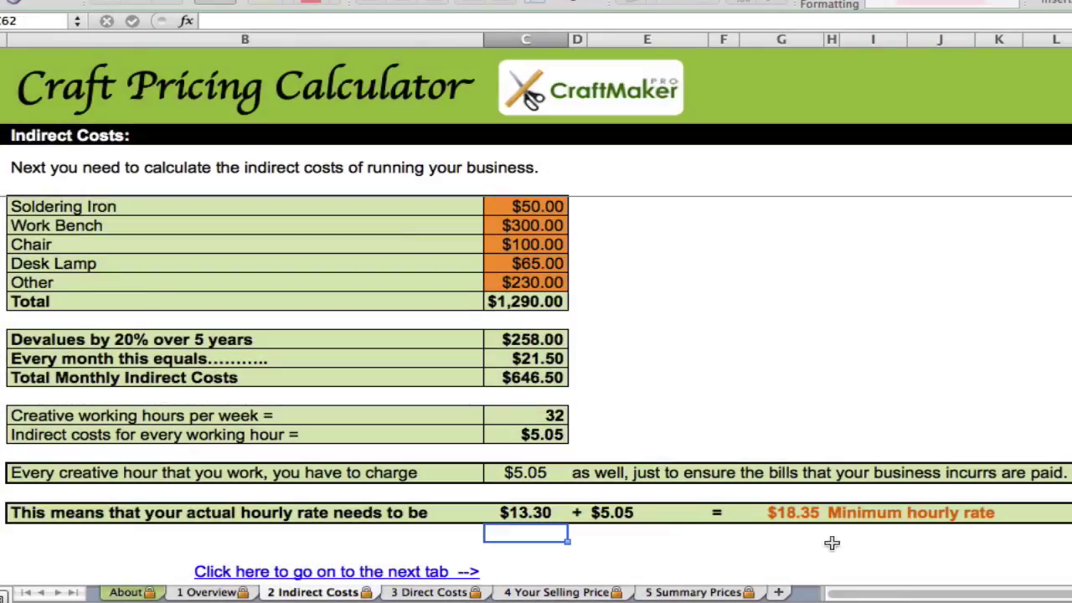
click(818, 545)
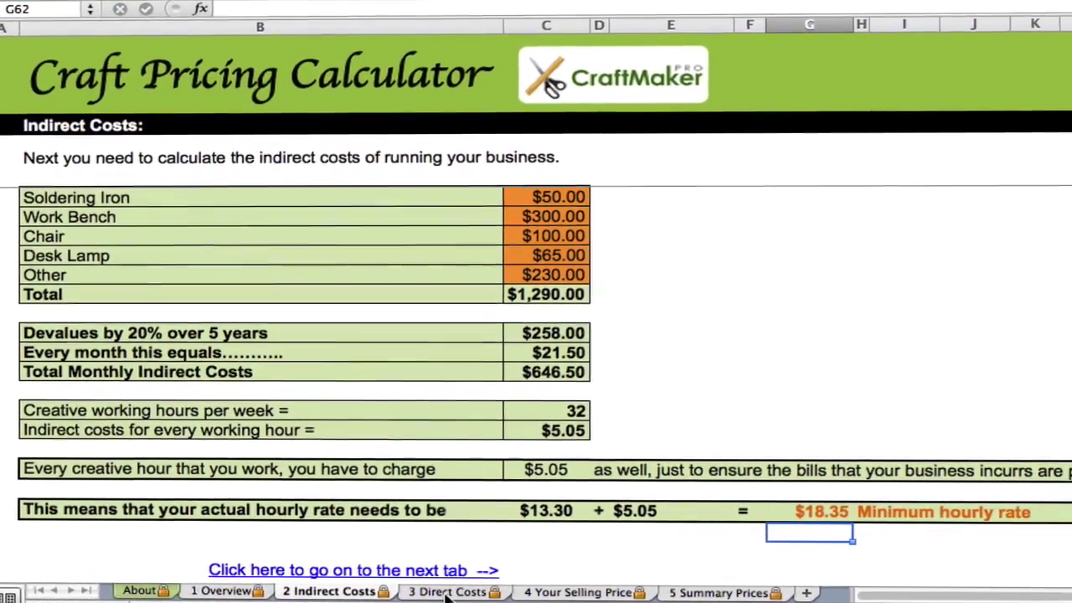
- Open the Direct Costs sheet and review raw materials, packaging, labor time and the combined labour plus materials cost
click(439, 591)
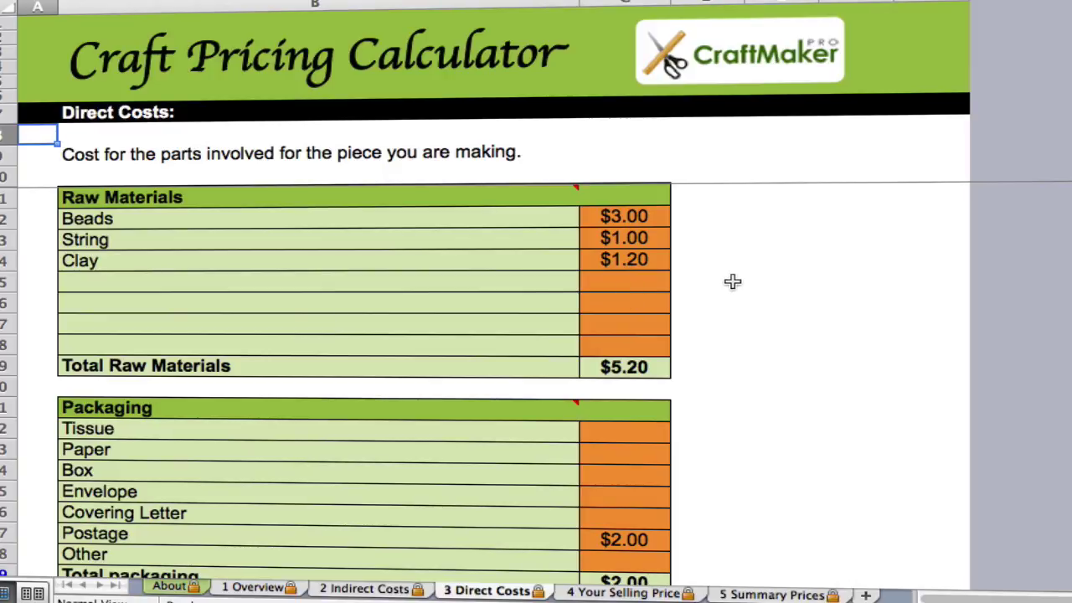
scroll(732, 271, down, 1)
scroll(733, 271, down, 3)
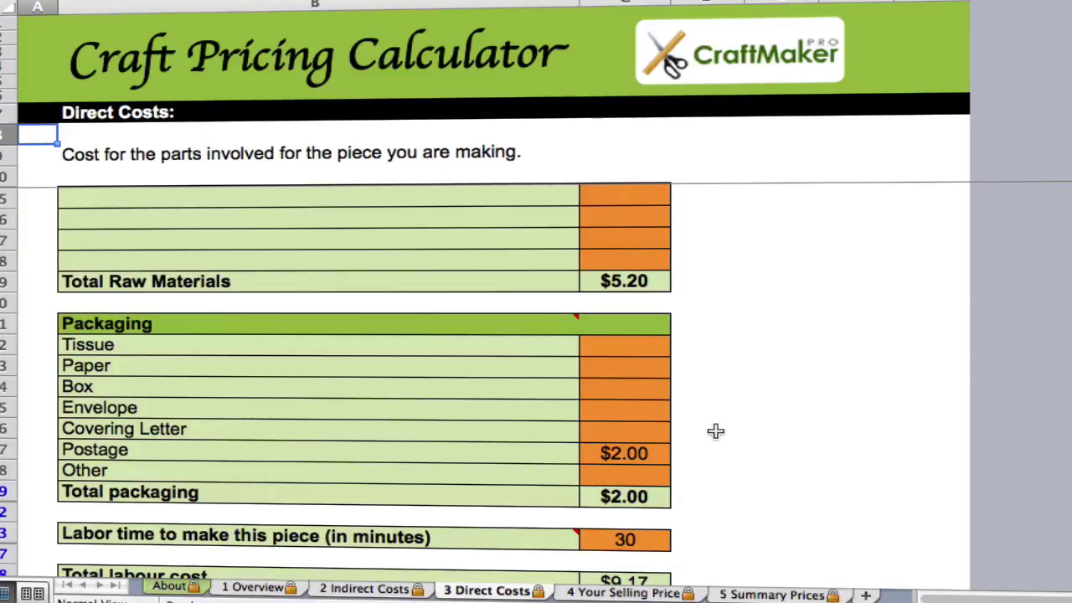
scroll(715, 430, down, 5)
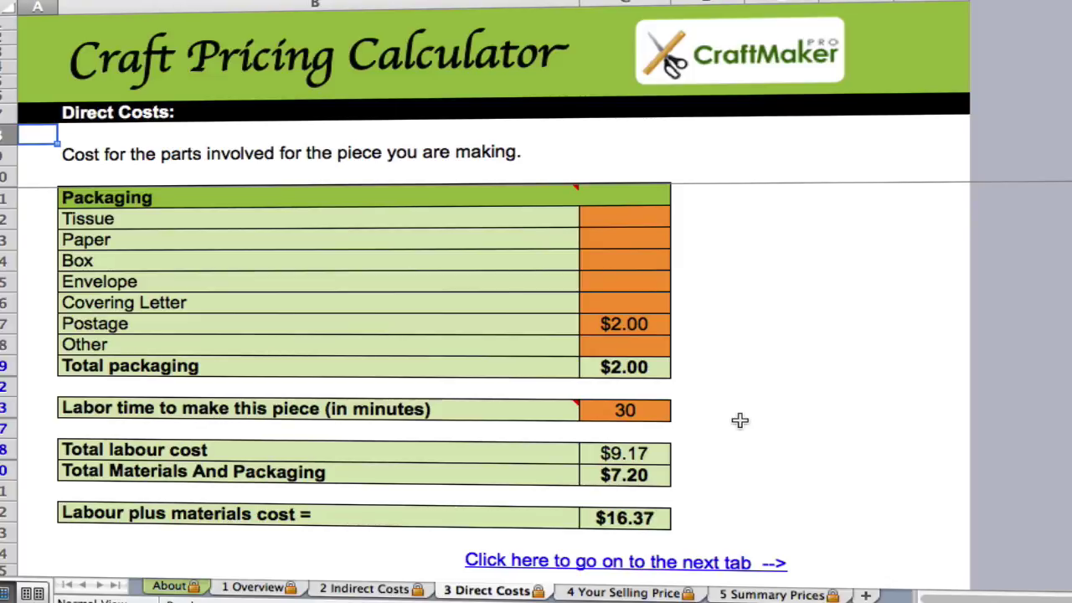
scroll(736, 419, down, 1)
scroll(719, 423, up, 1)
scroll(745, 500, down, 2)
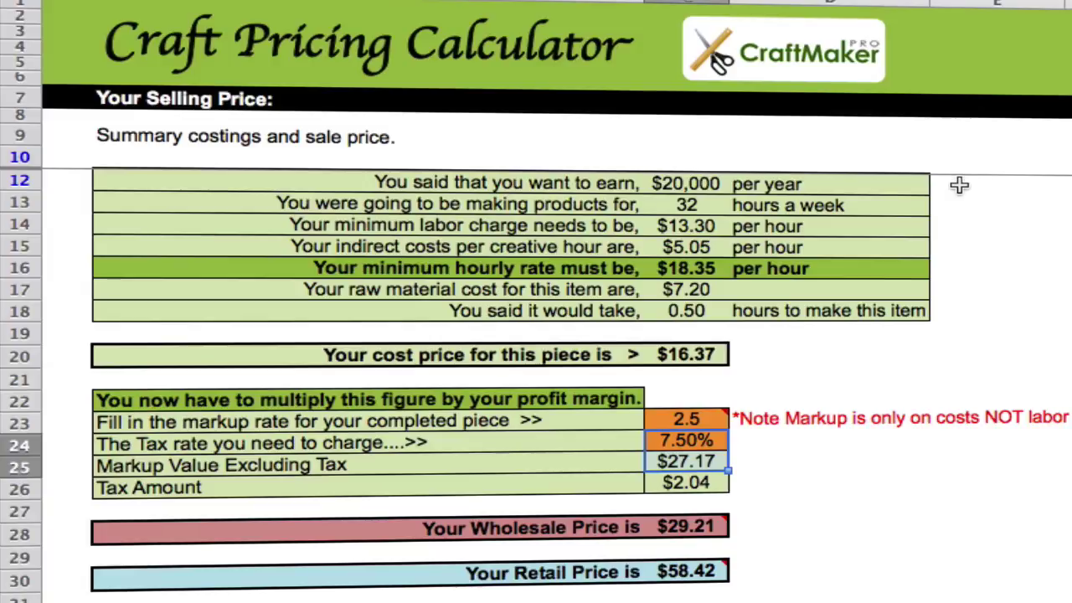
- On the Your Selling Price sheet, review the summary rows for yearly earnings, weekly hours, labor charge, indirect costs and minimum hourly rate
click(951, 181)
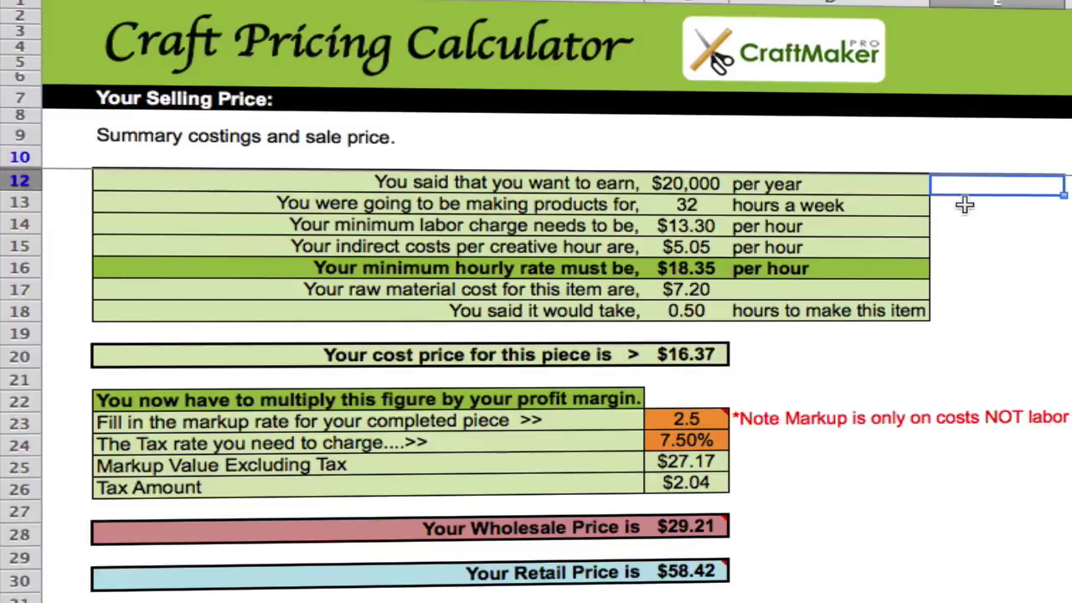
click(966, 203)
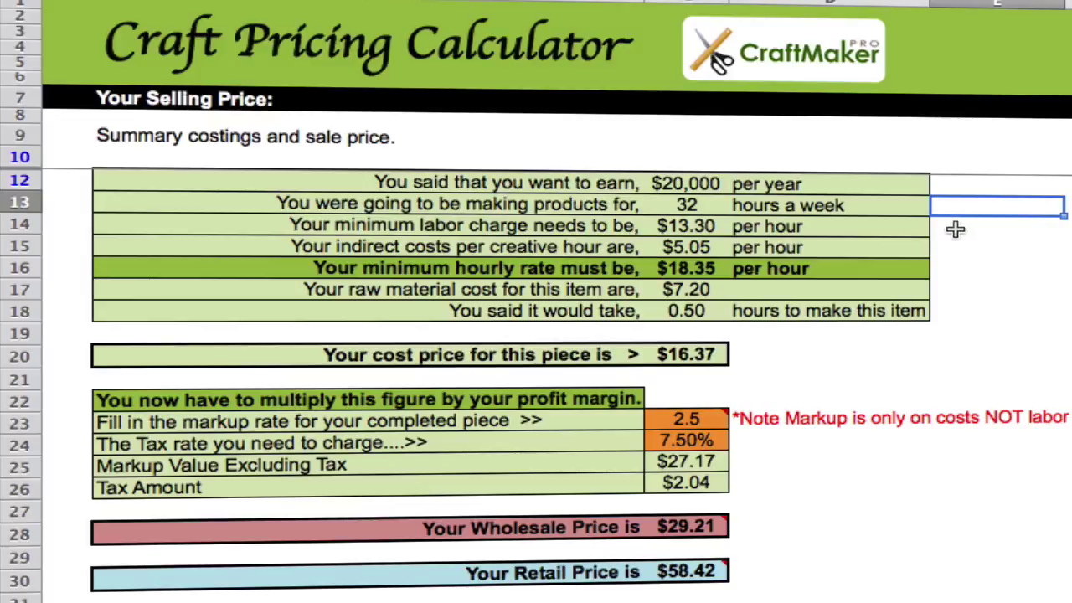
click(955, 228)
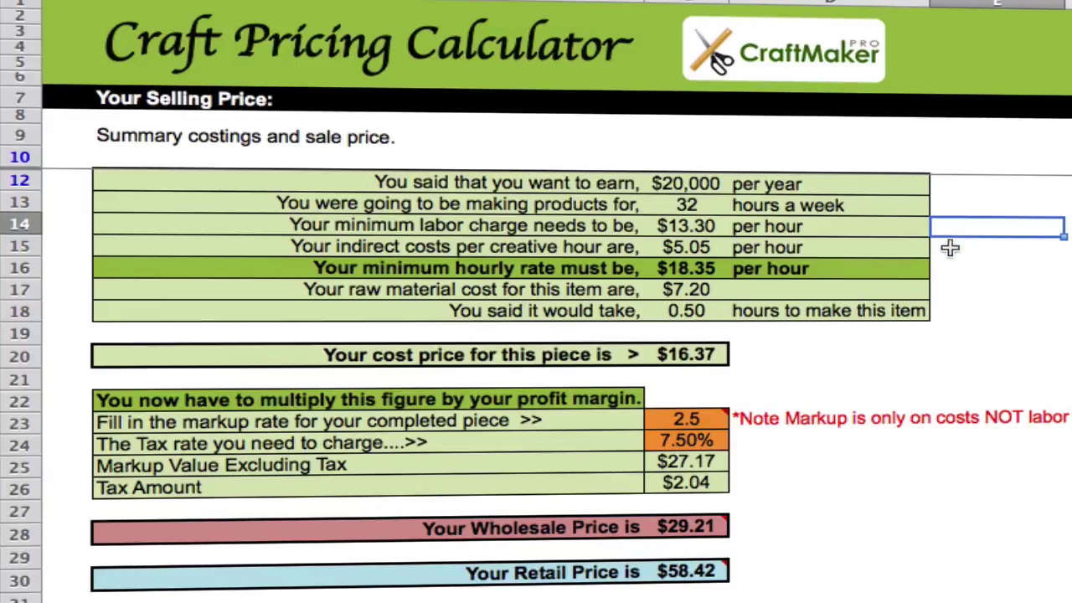
click(947, 247)
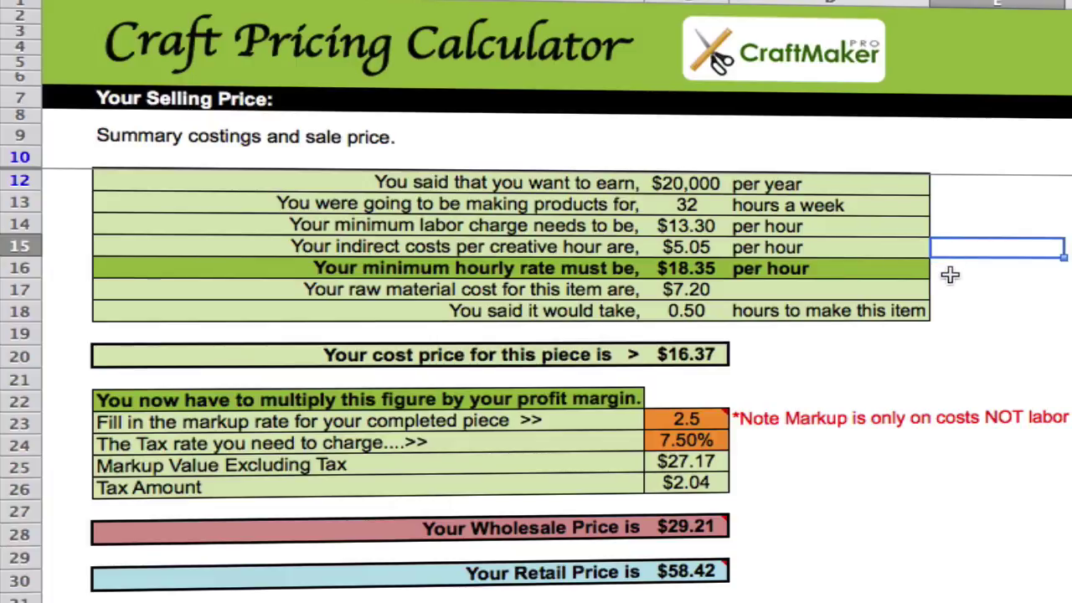
click(949, 269)
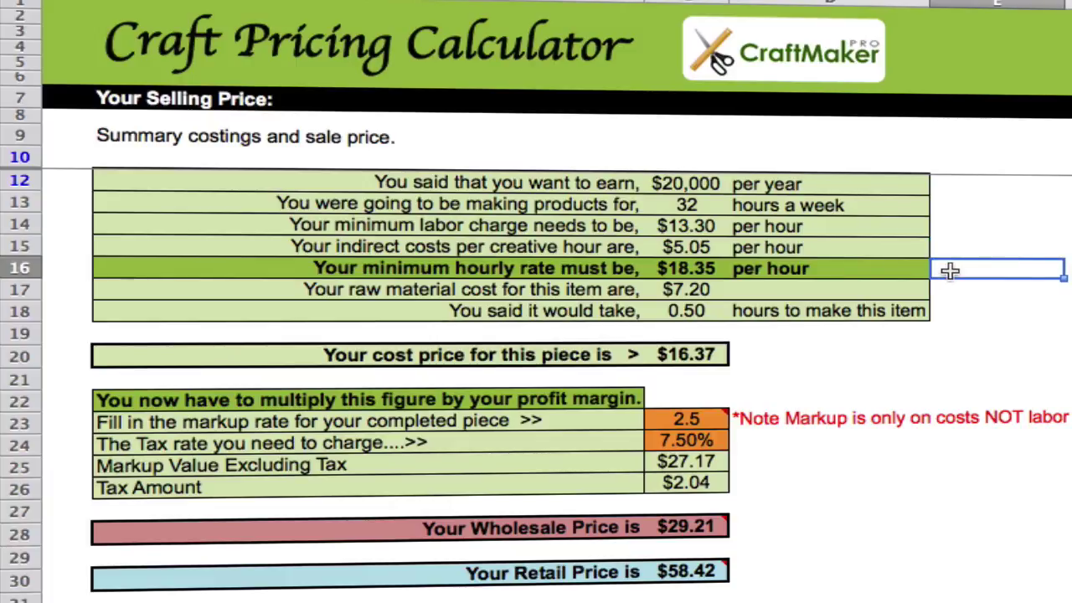
- Check the item's raw material cost, making time and cost price, and read the profit note on the markup rate cell
click(955, 291)
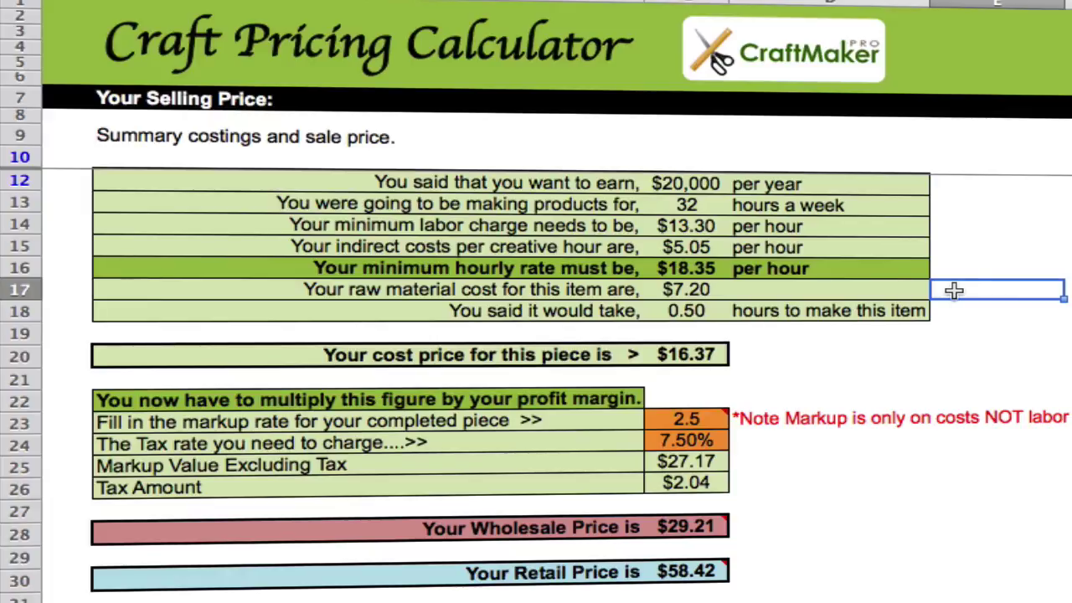
click(960, 313)
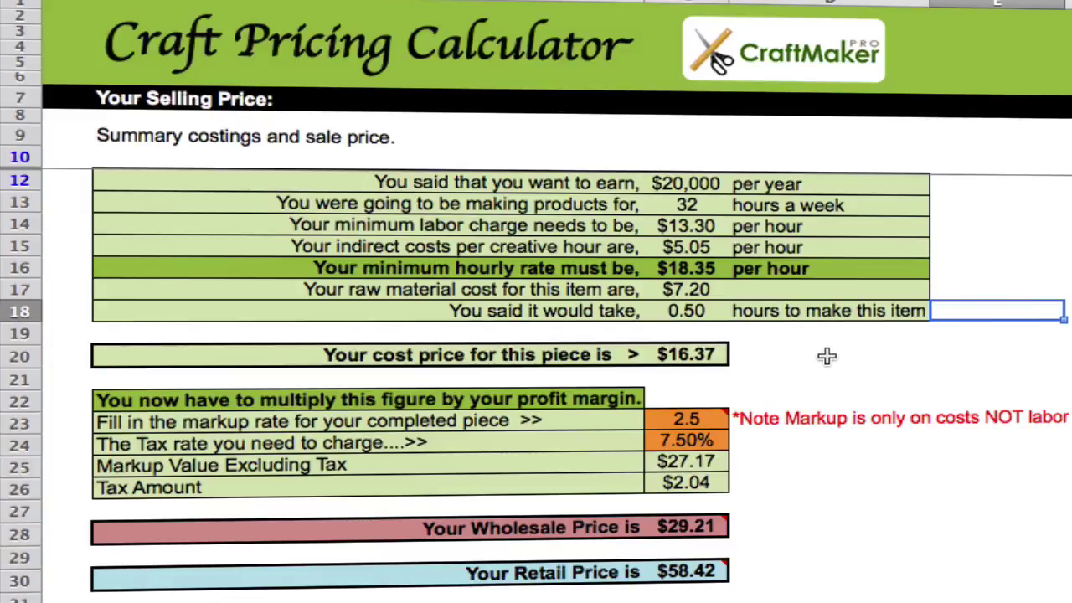
click(788, 355)
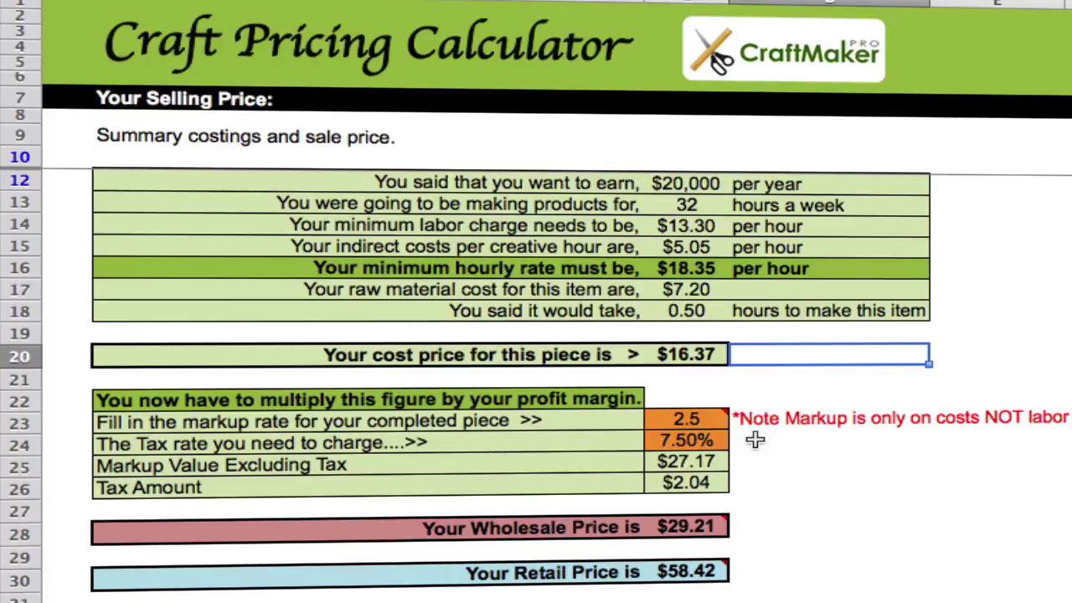
mouse_move(683, 414)
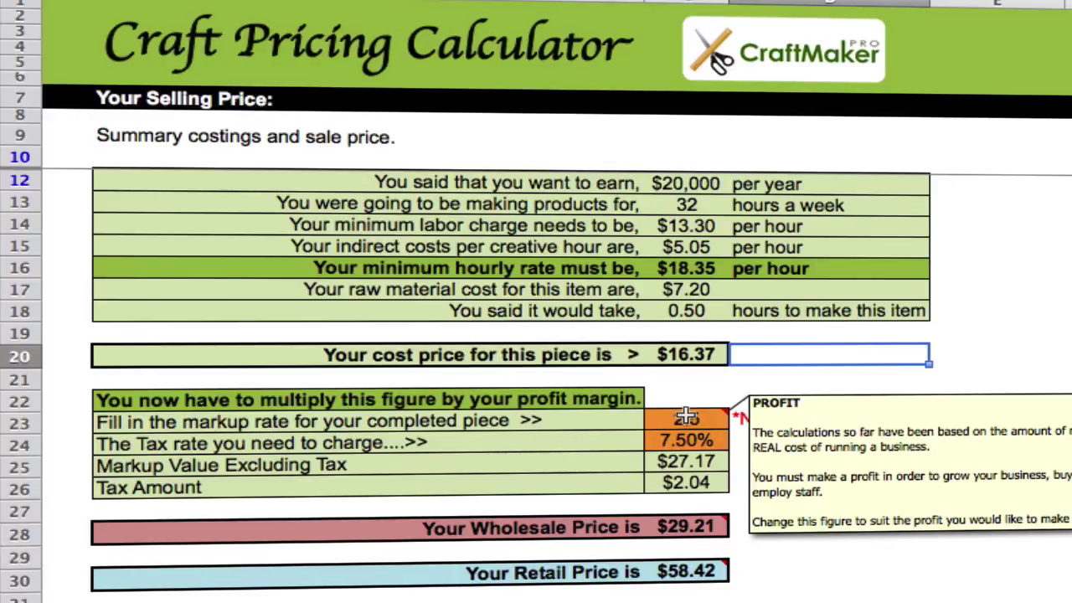
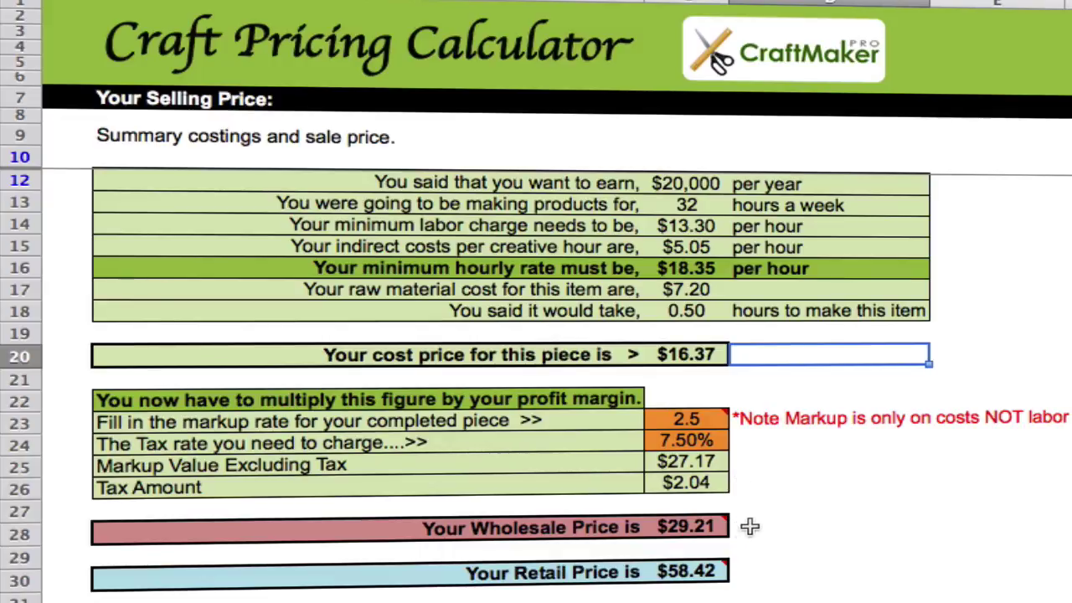
- Set the markup rate for the completed piece to 2 on the Your Selling Price sheet
click(749, 525)
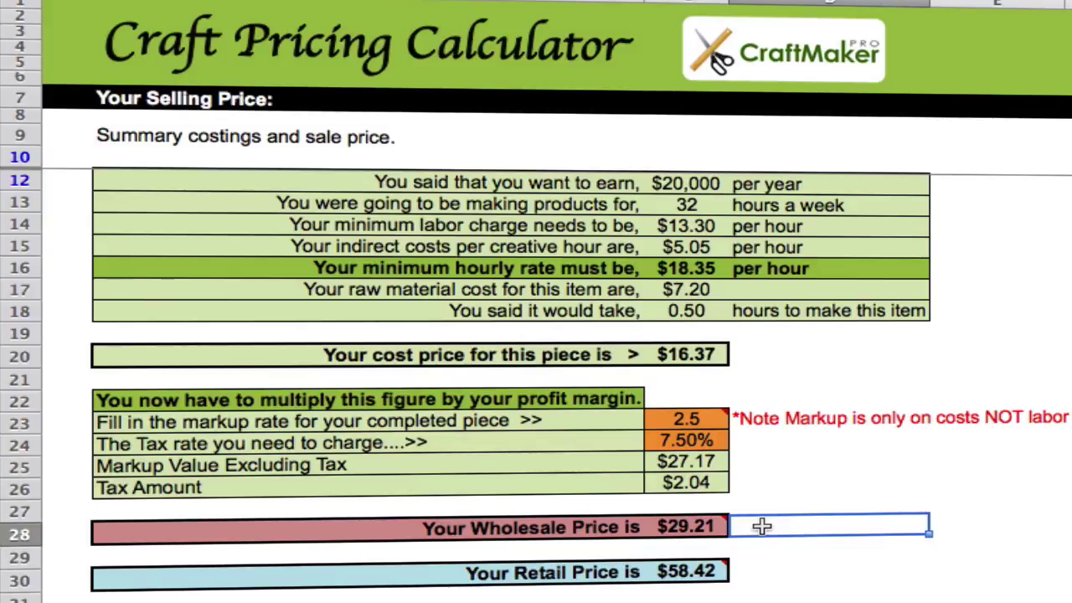
click(702, 420)
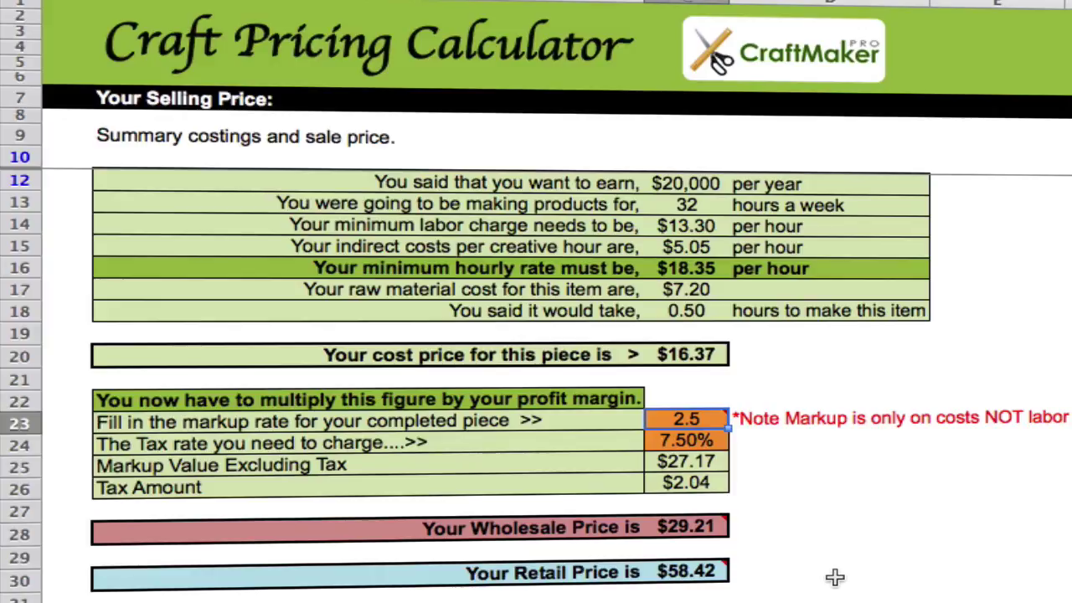
text(2)
key(Return)
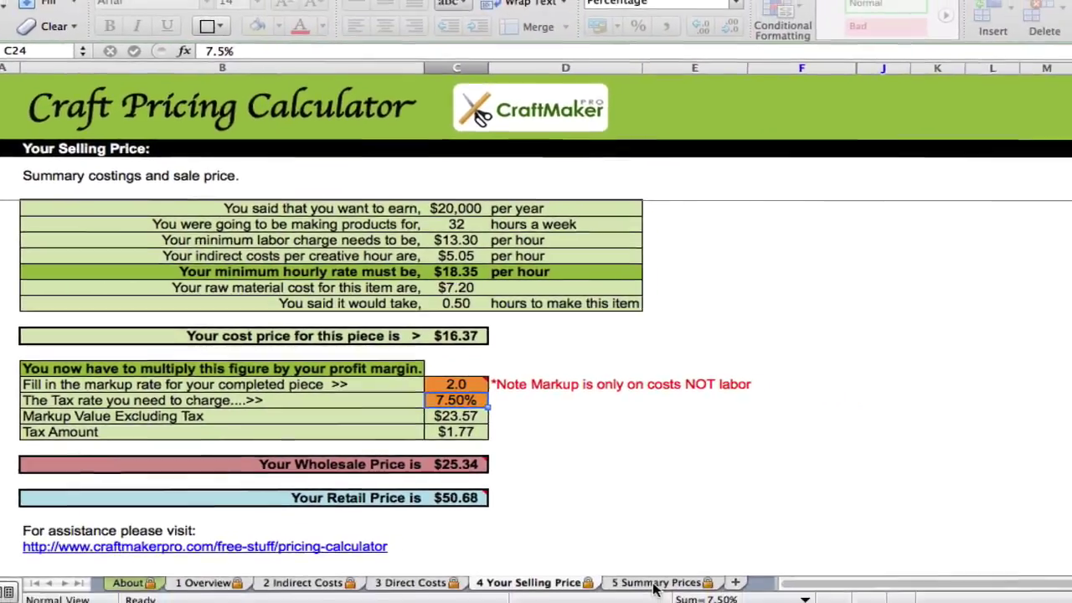
- Open the Summary Prices sheet and copy the whole calculated summary row, from Date to Retail Price
click(634, 575)
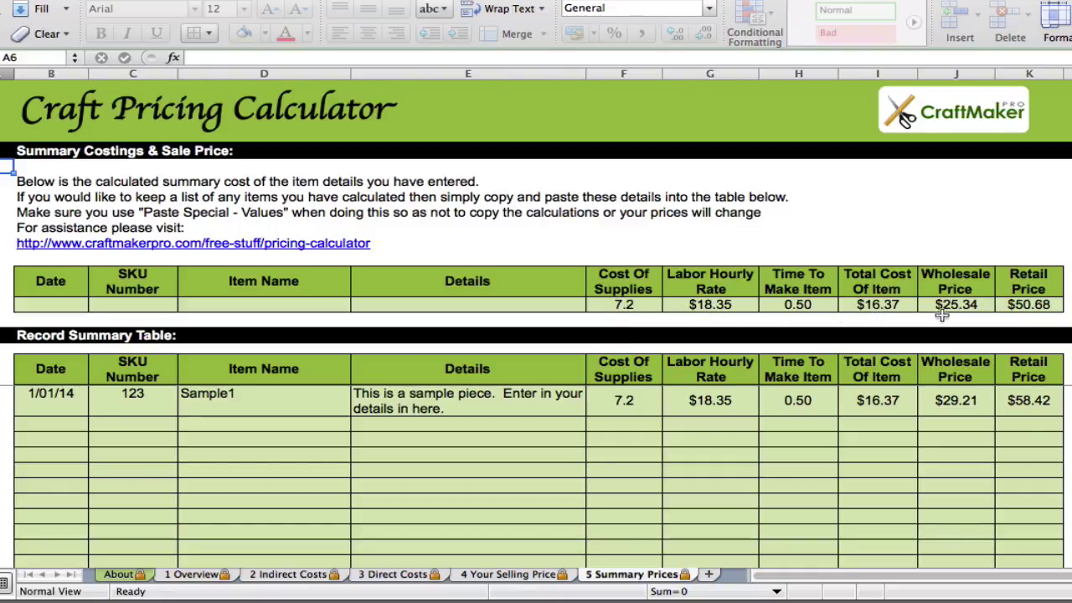
click(1013, 305)
drag(1013, 305, 639, 321)
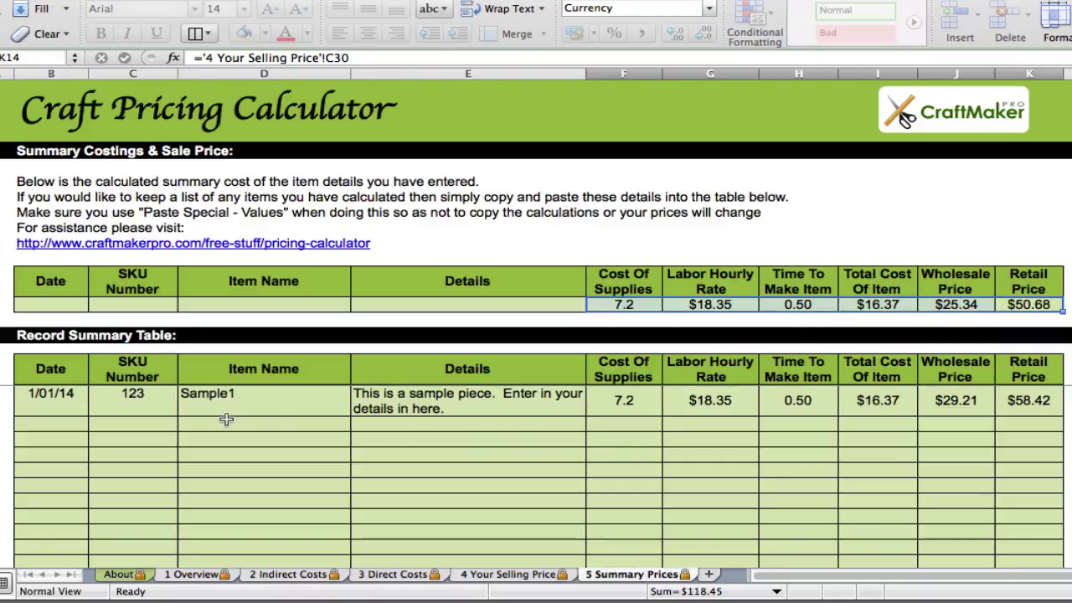
drag(59, 305, 1017, 305)
right_click(835, 303)
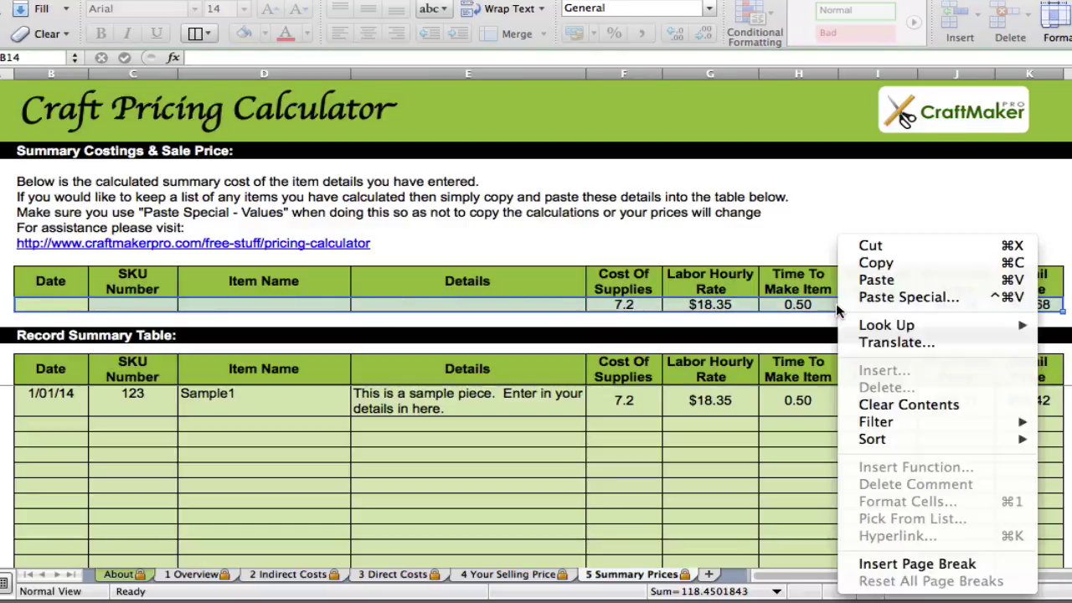
click(890, 268)
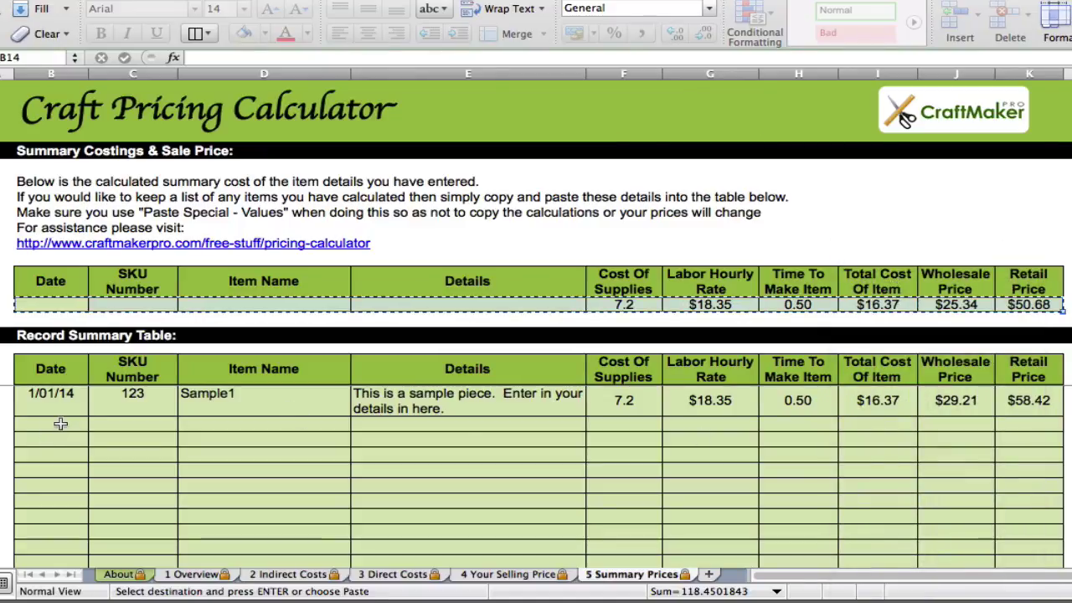
- Paste the copied row as values only into the first empty row of the Record Summary Table, below Sample1
click(61, 424)
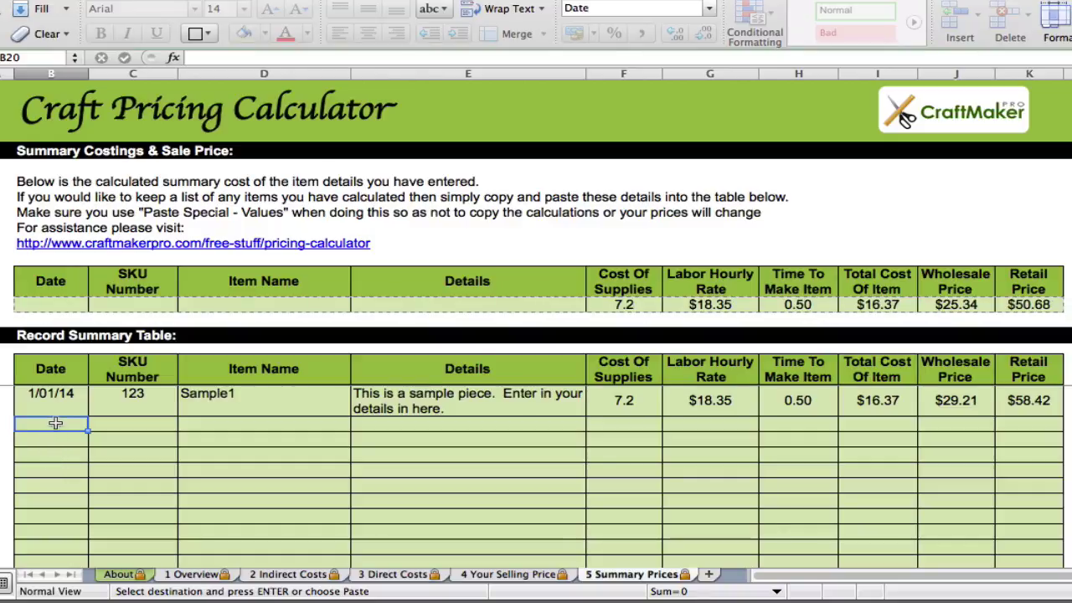
right_click(56, 424)
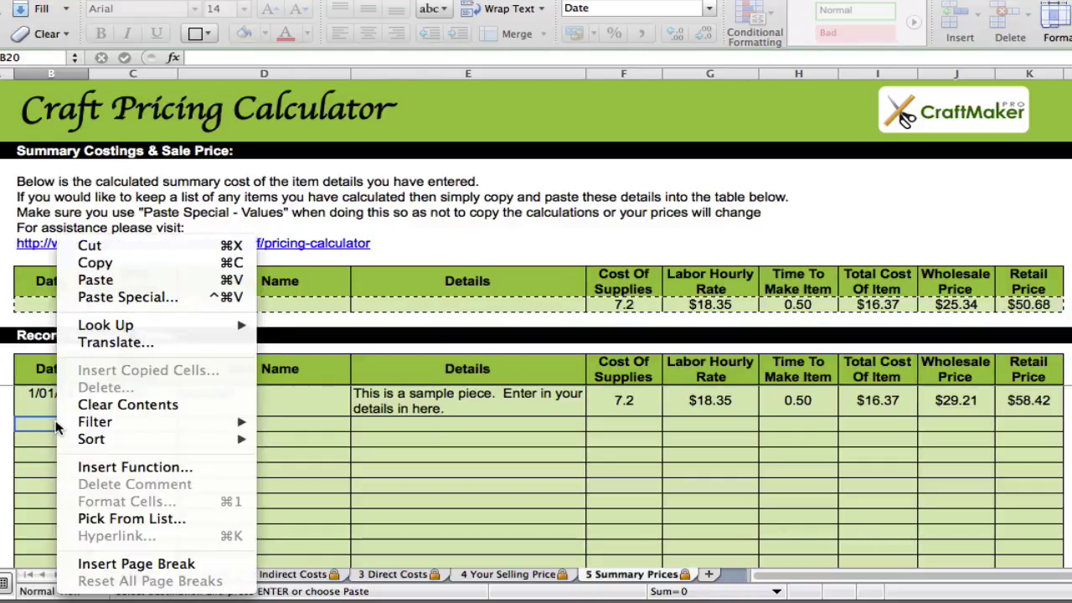
click(43, 423)
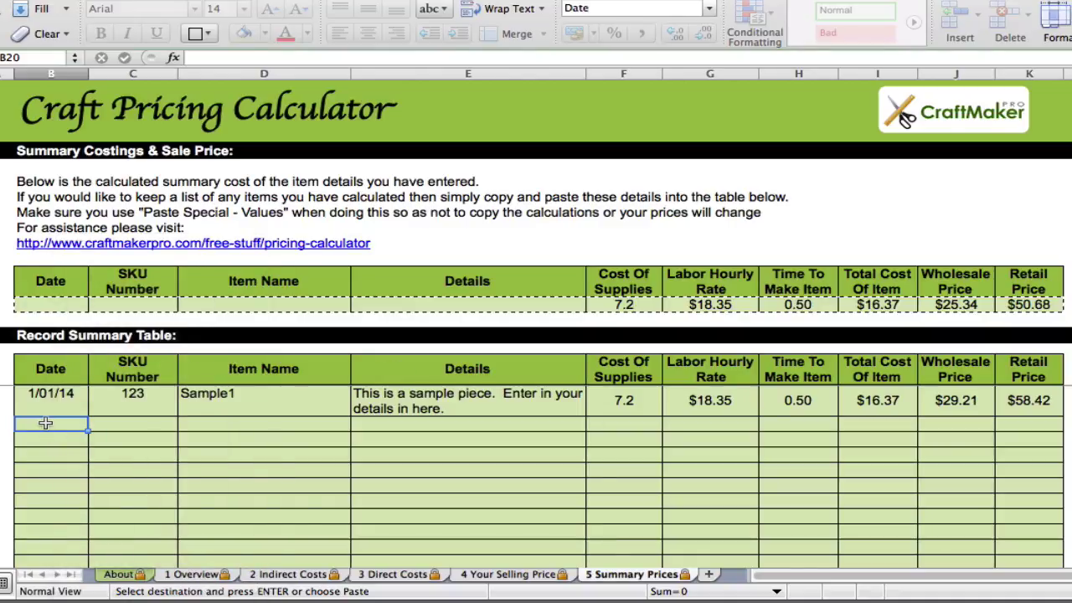
right_click(45, 423)
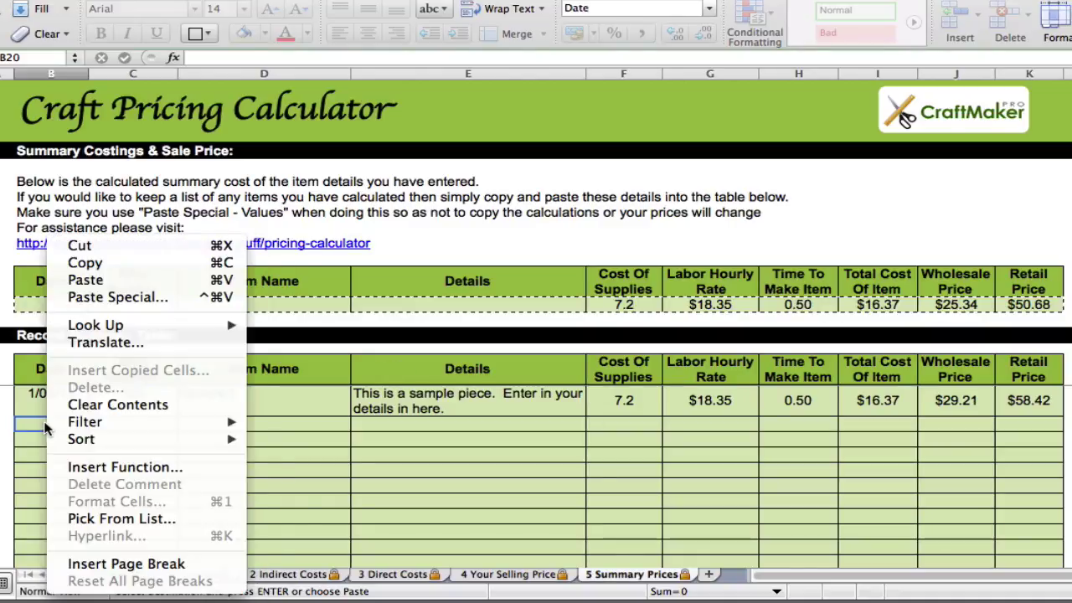
click(100, 299)
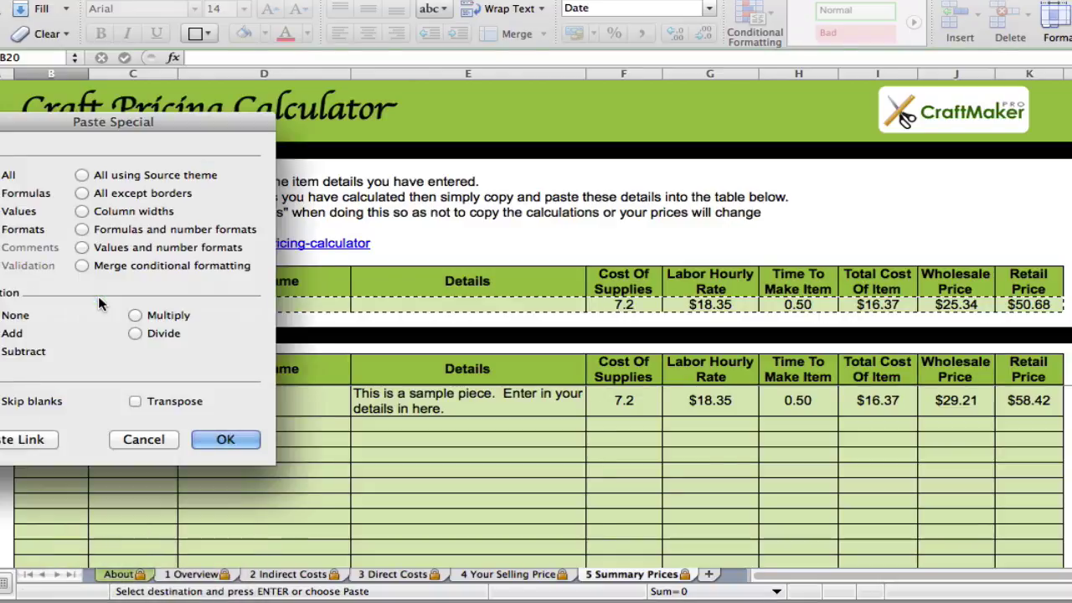
drag(41, 121, 156, 204)
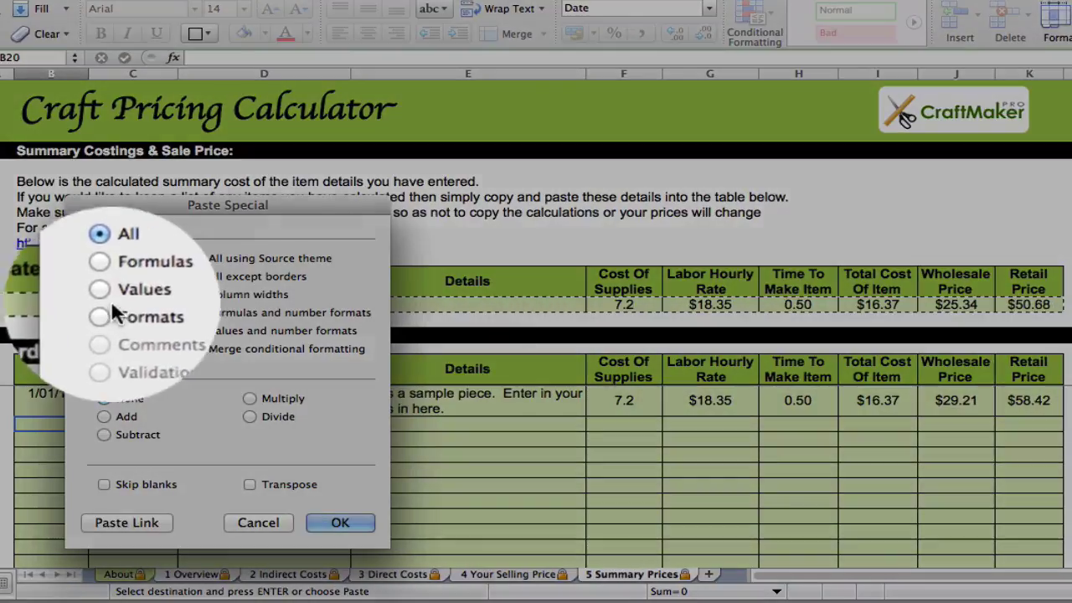
click(104, 294)
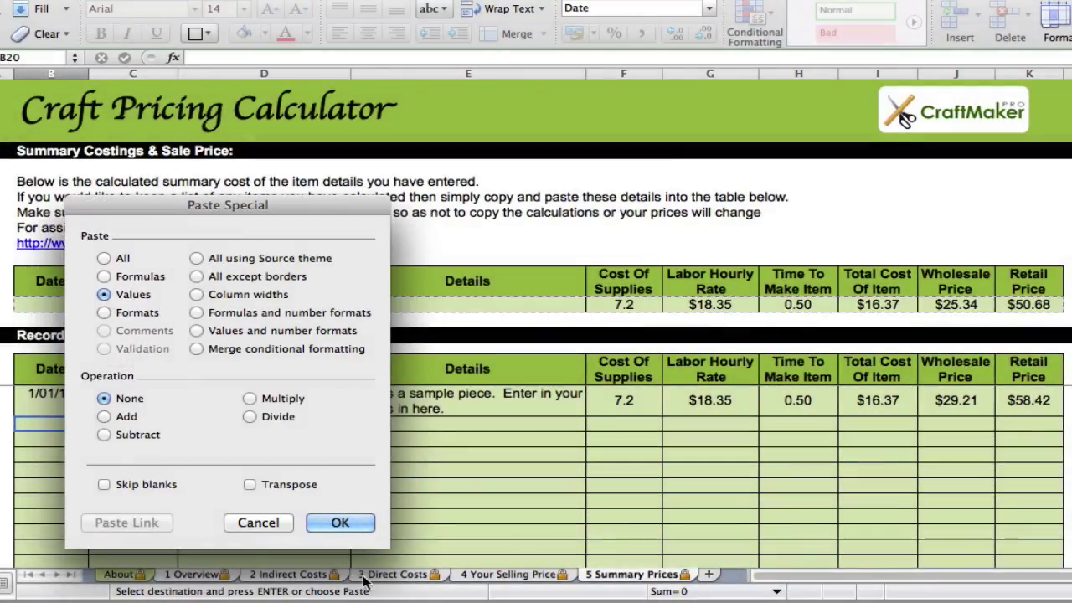
click(336, 524)
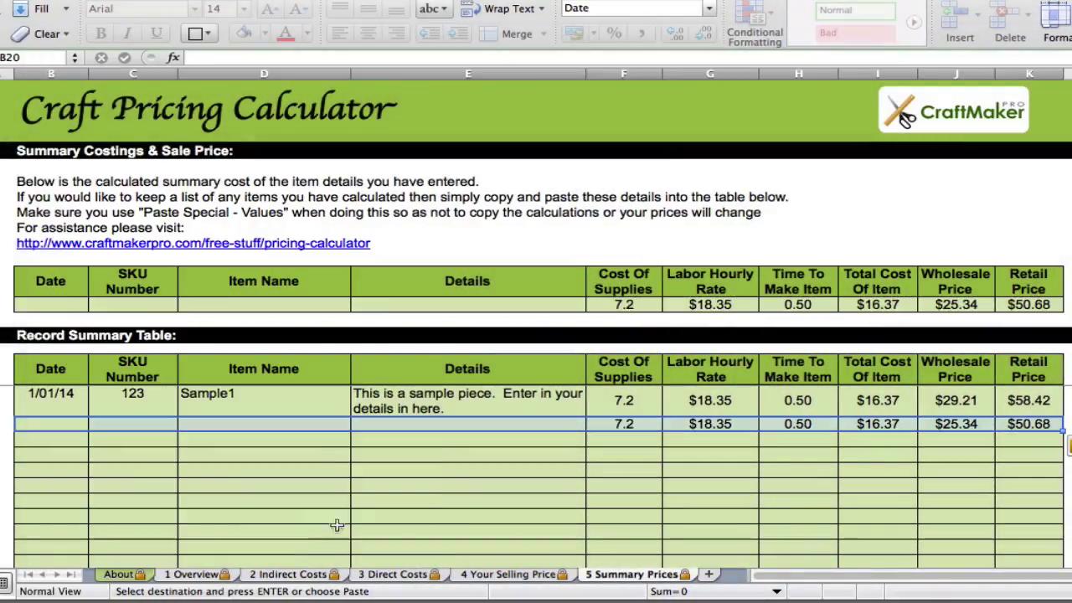
- Check the pasted entries in the new record row, from Cost Of Supplies through Retail Price
click(629, 425)
click(695, 425)
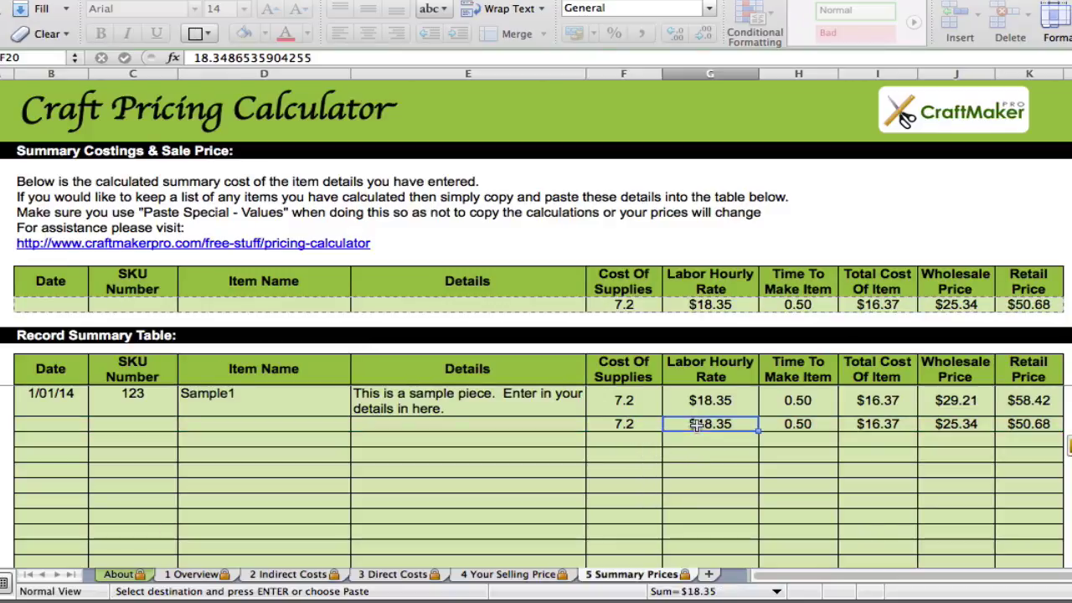
click(797, 425)
click(887, 424)
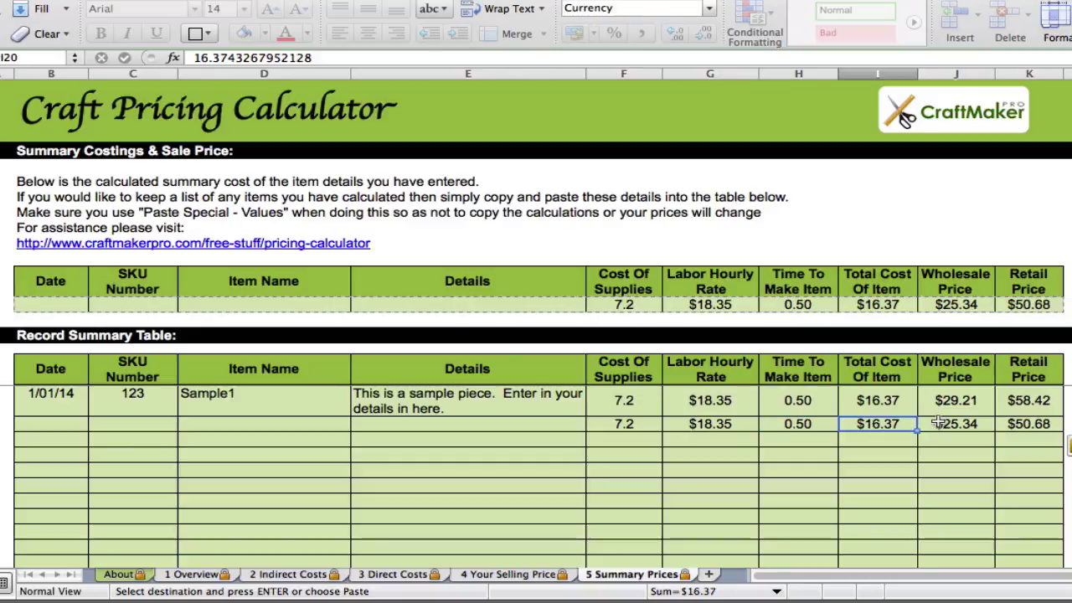
click(946, 424)
click(1028, 424)
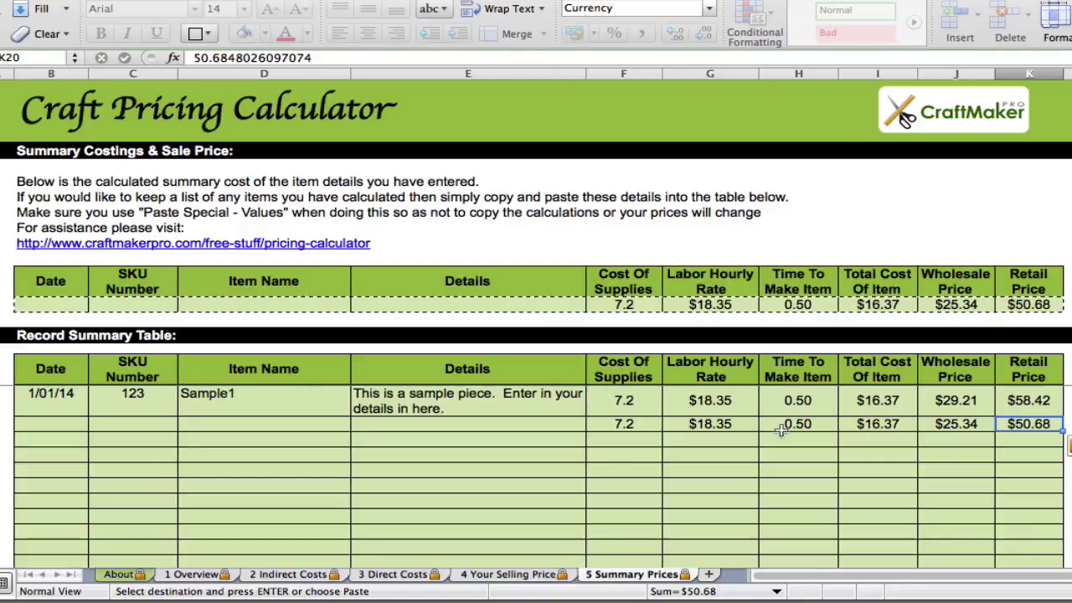
drag(639, 424, 1023, 424)
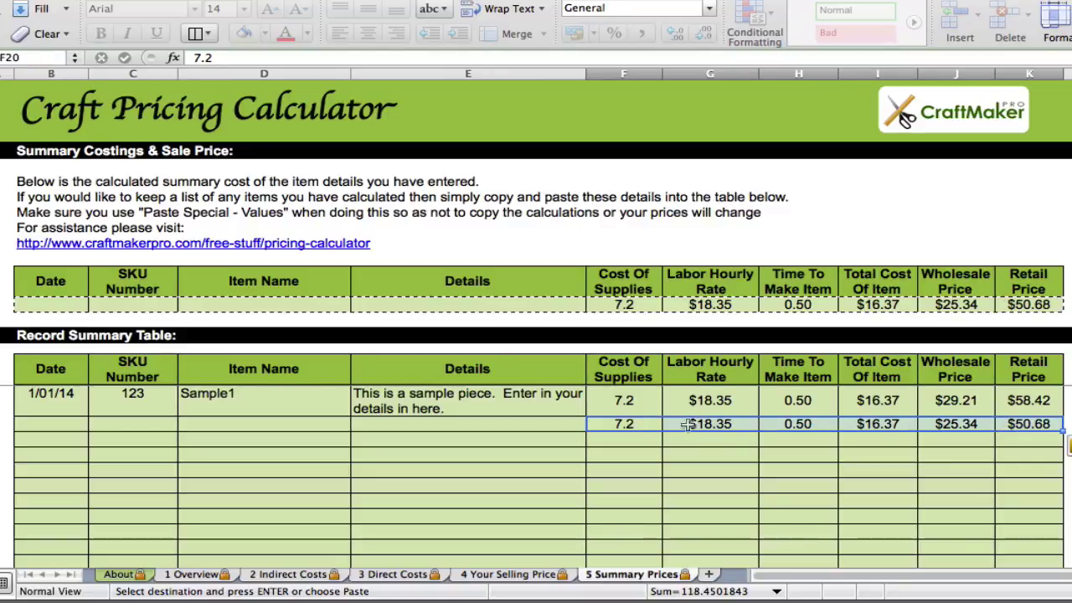
- Enter the date 2-4-14 and SKU number 3456 in the new record row
click(67, 427)
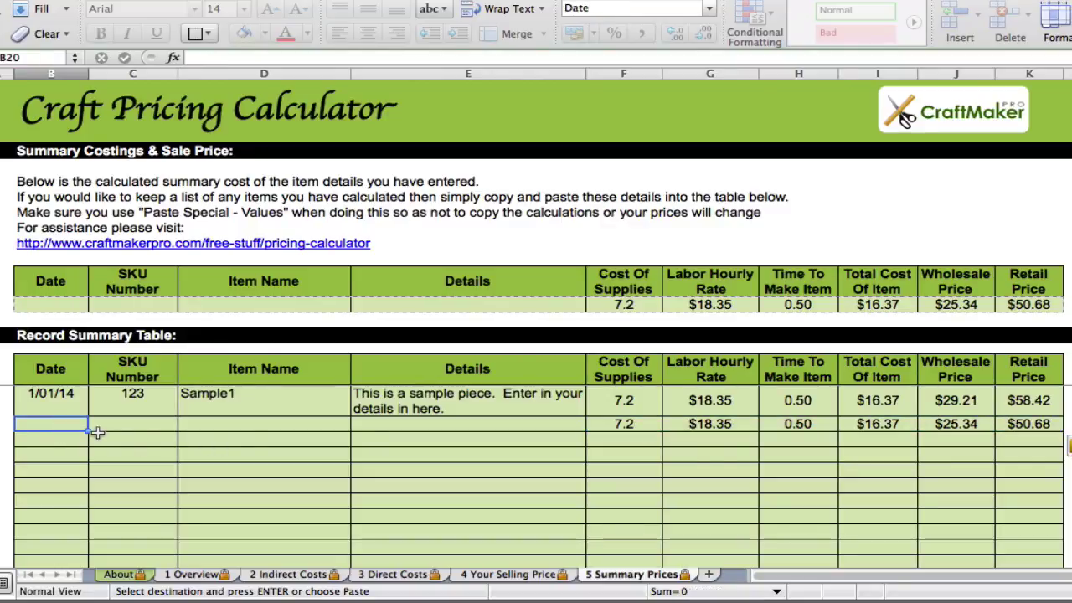
text(2-4)
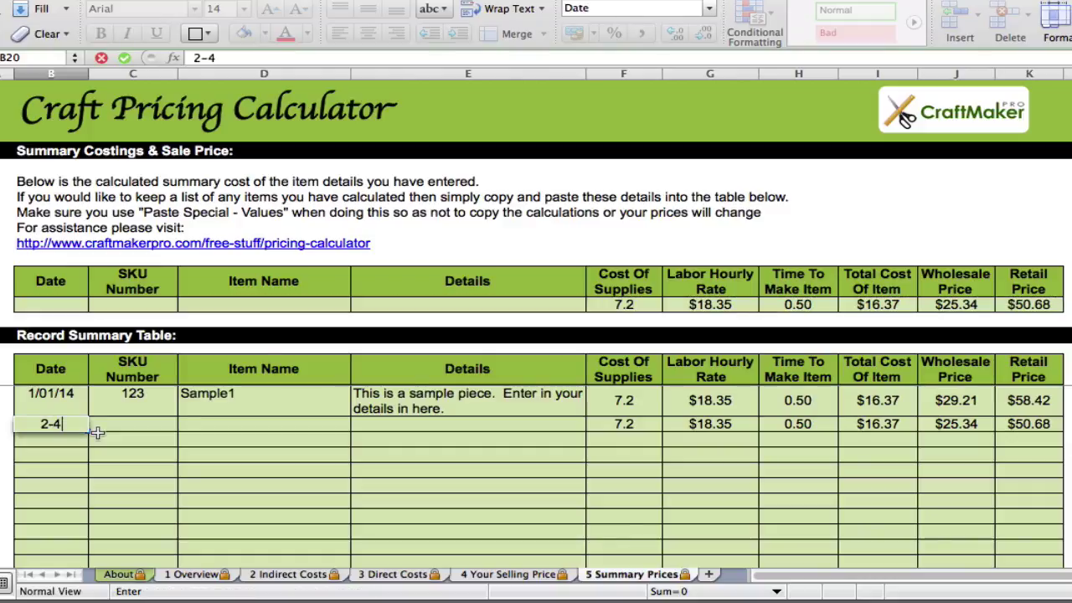
text(-14)
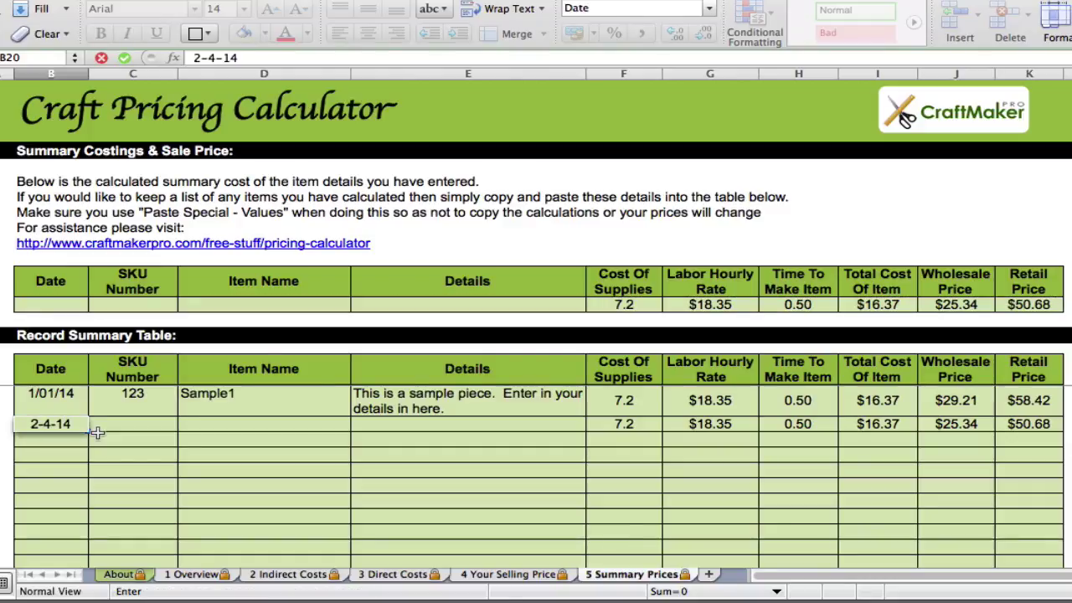
key(Tab)
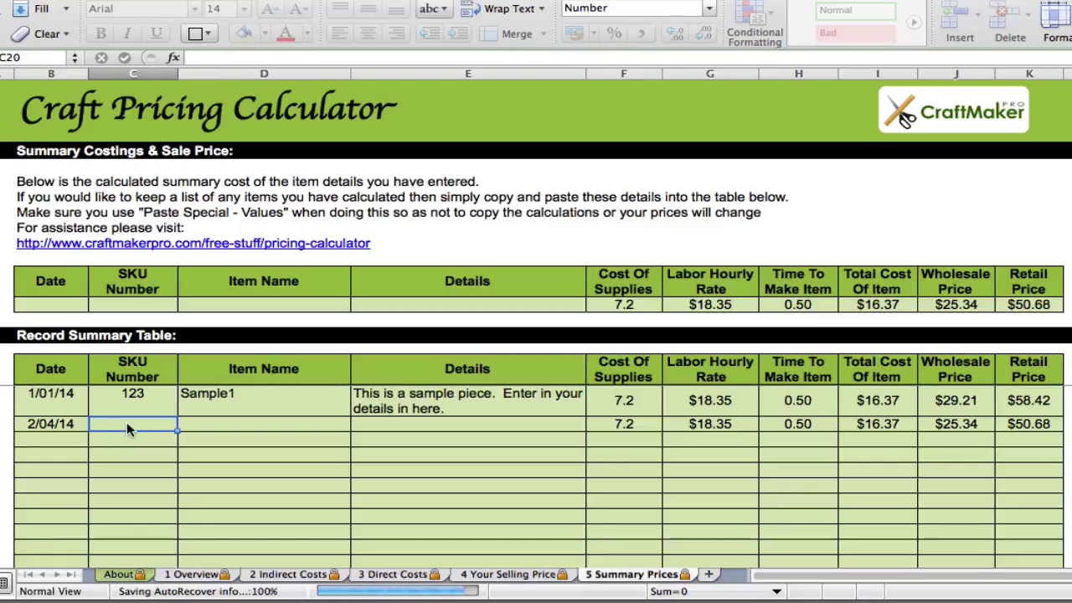
text(3456)
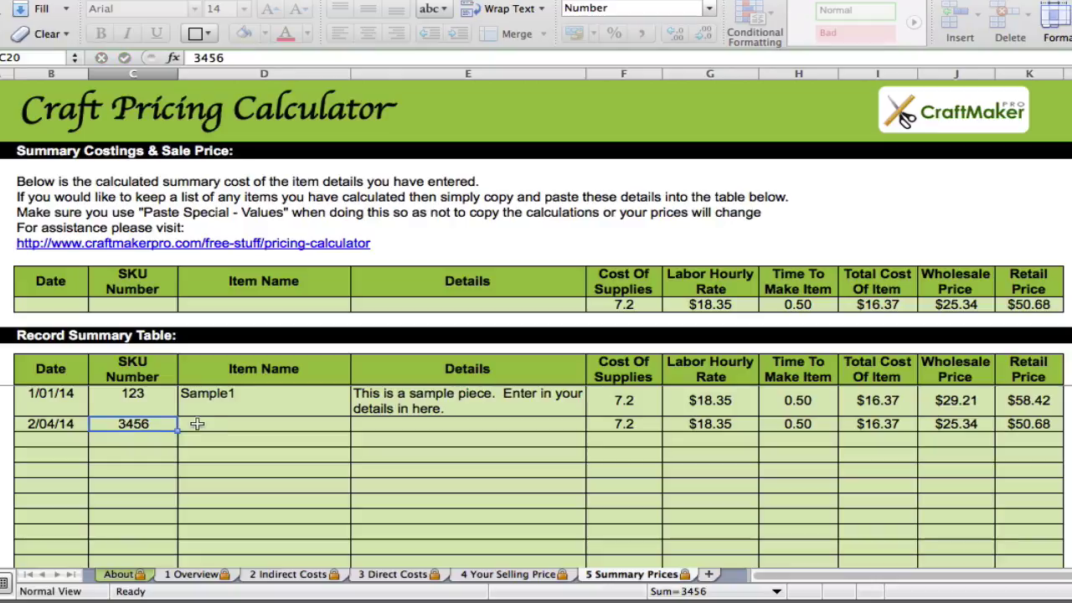
- Fill in the new record's item name as "Name" and its details as "Description"
click(209, 422)
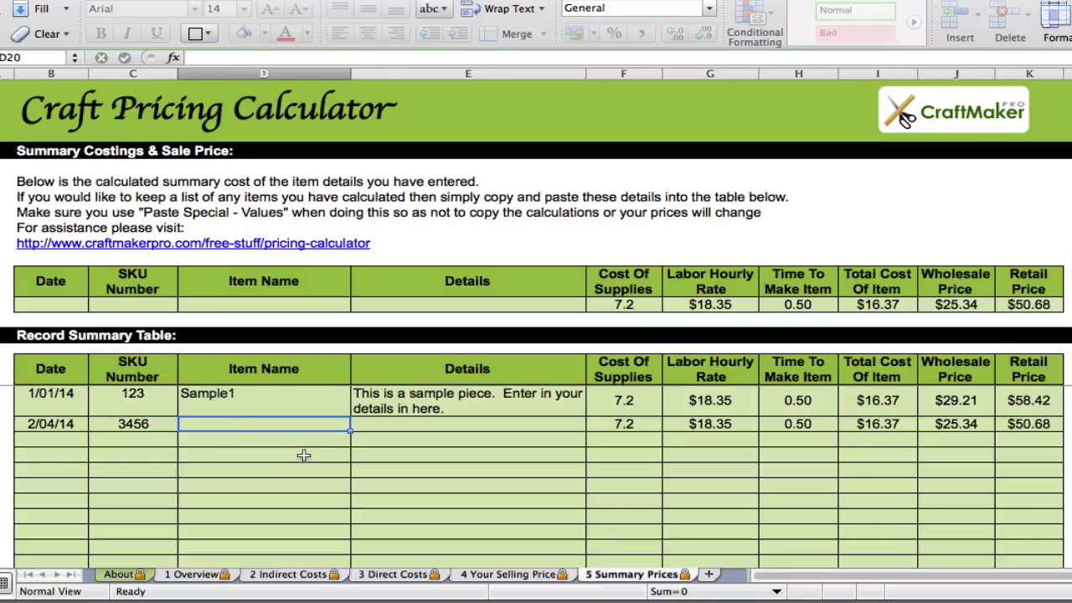
text(Name)
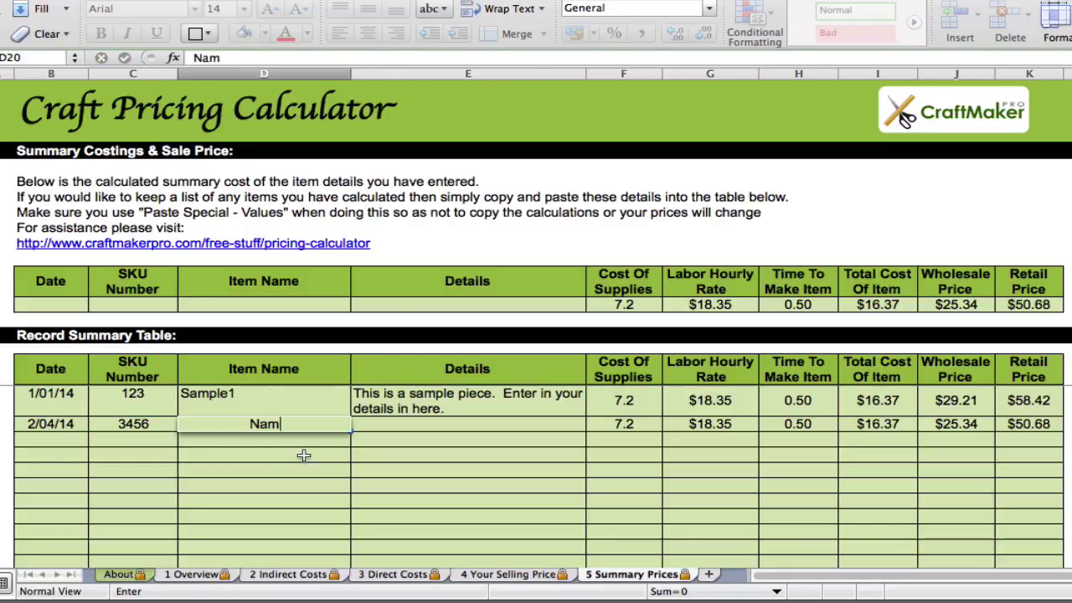
key(Tab)
text(De)
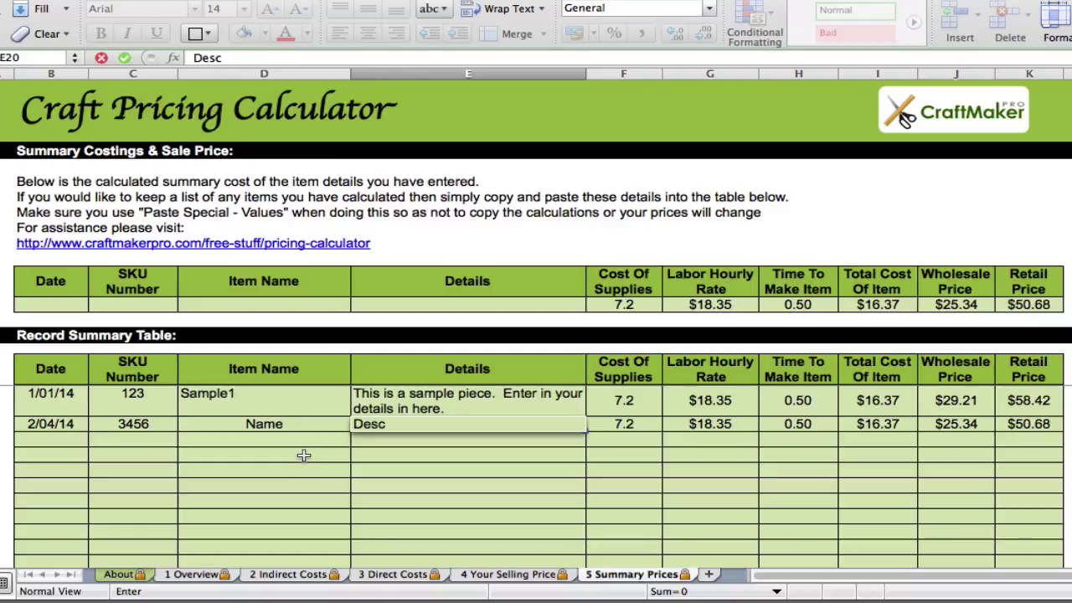
text(tion)
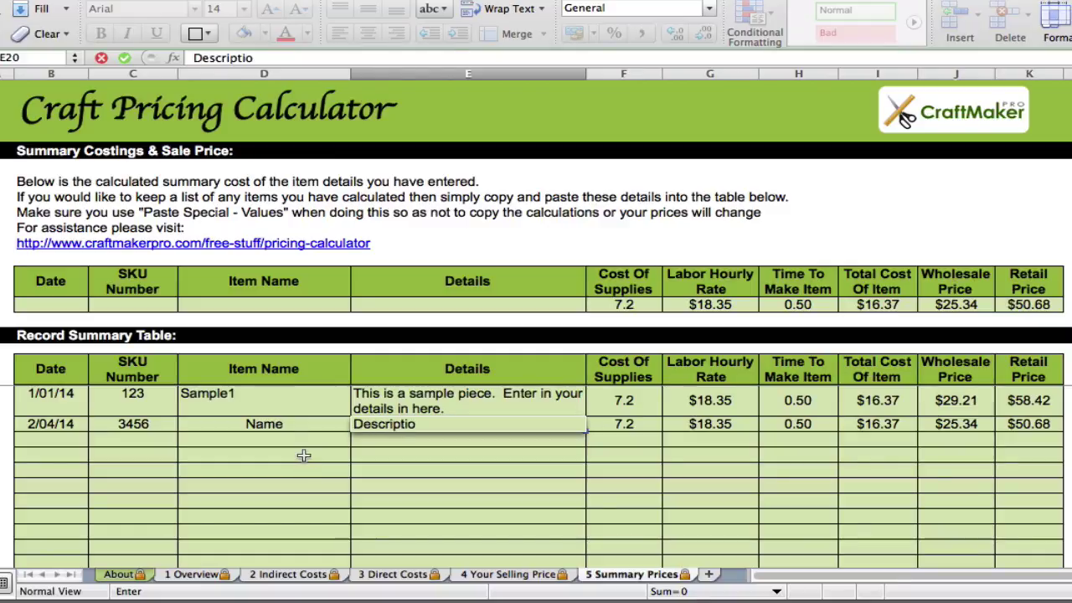
click(452, 469)
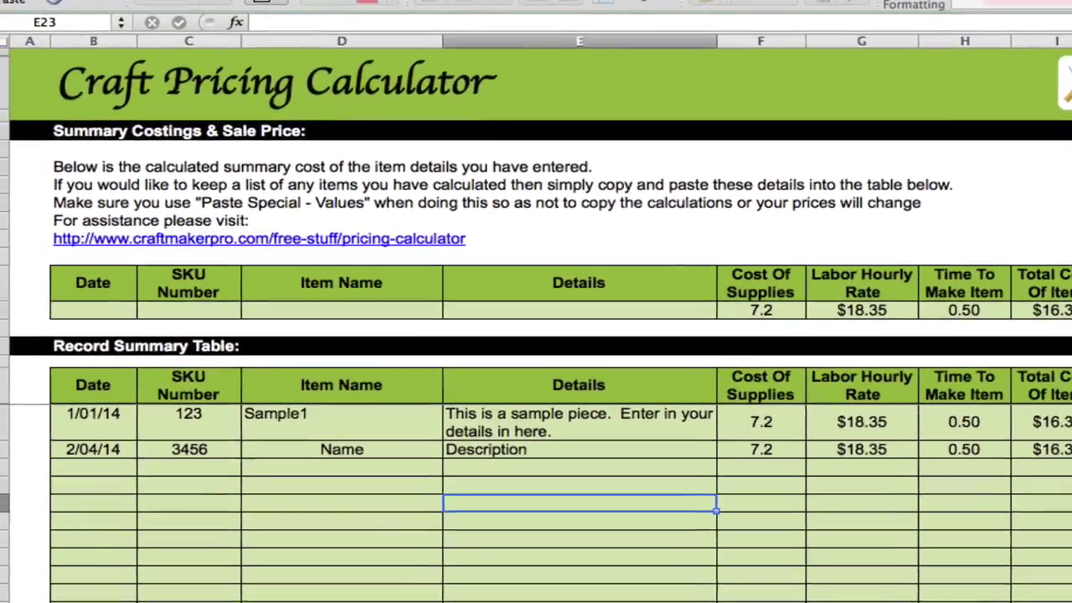
- Open the About sheet and read the usage terms and links for the calculator
click(139, 594)
scroll(250, 483, down, 8)
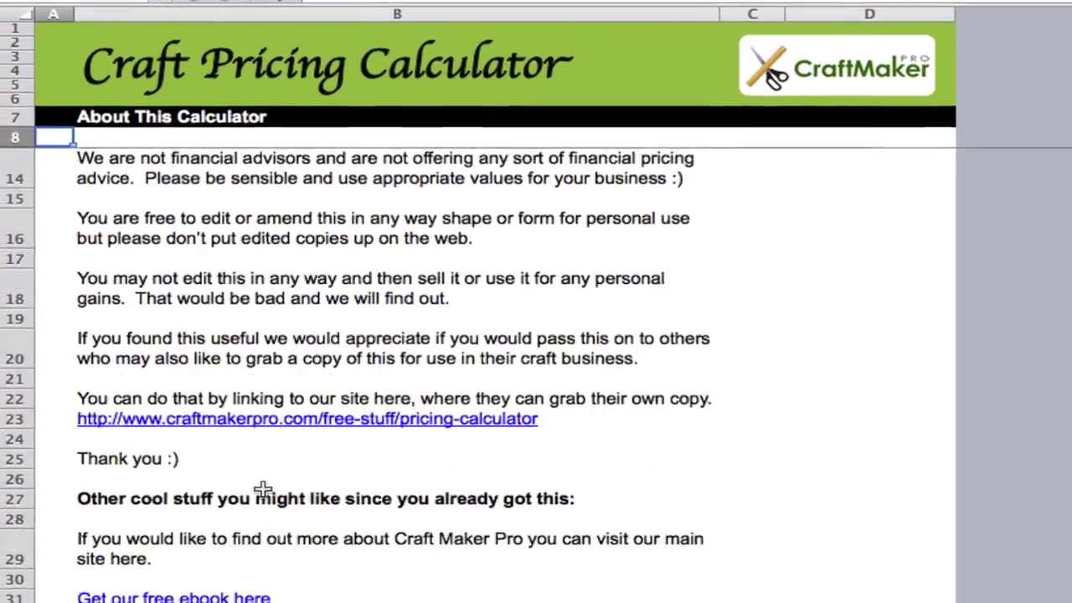